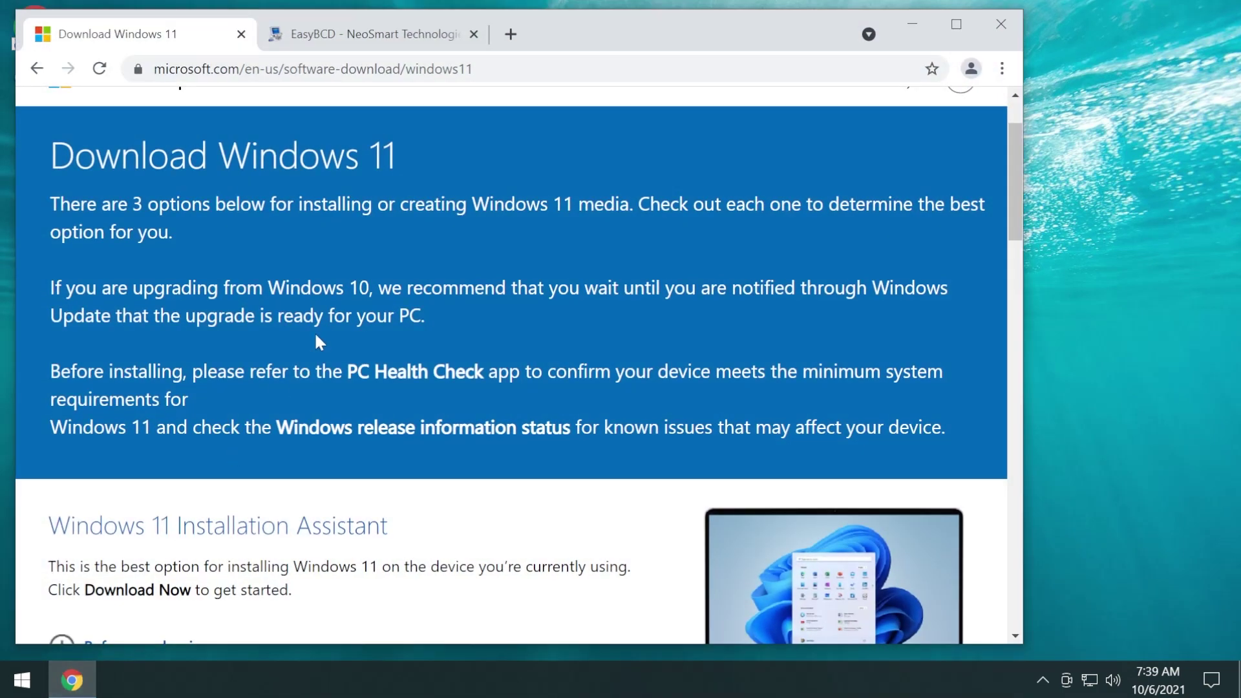
- Download the Windows 11 installation media creation tool from Create Windows 11 Installation Media and run it
scroll(510, 362, down, 5)
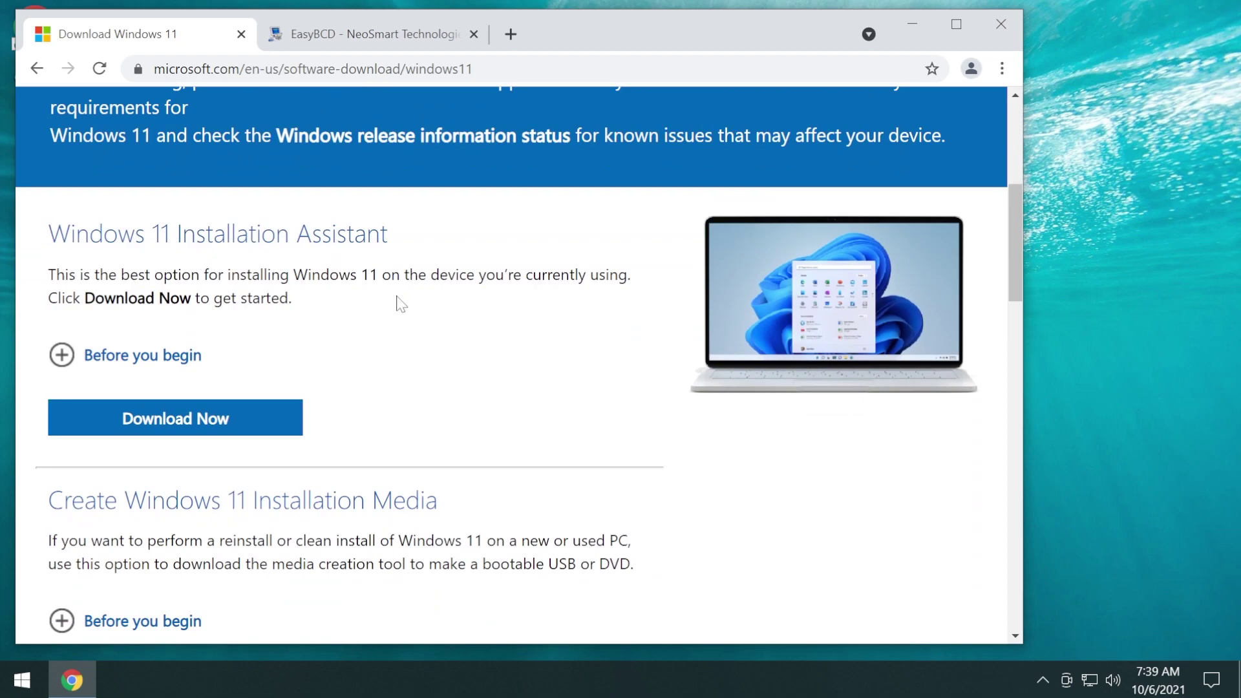
scroll(394, 302, down, 5)
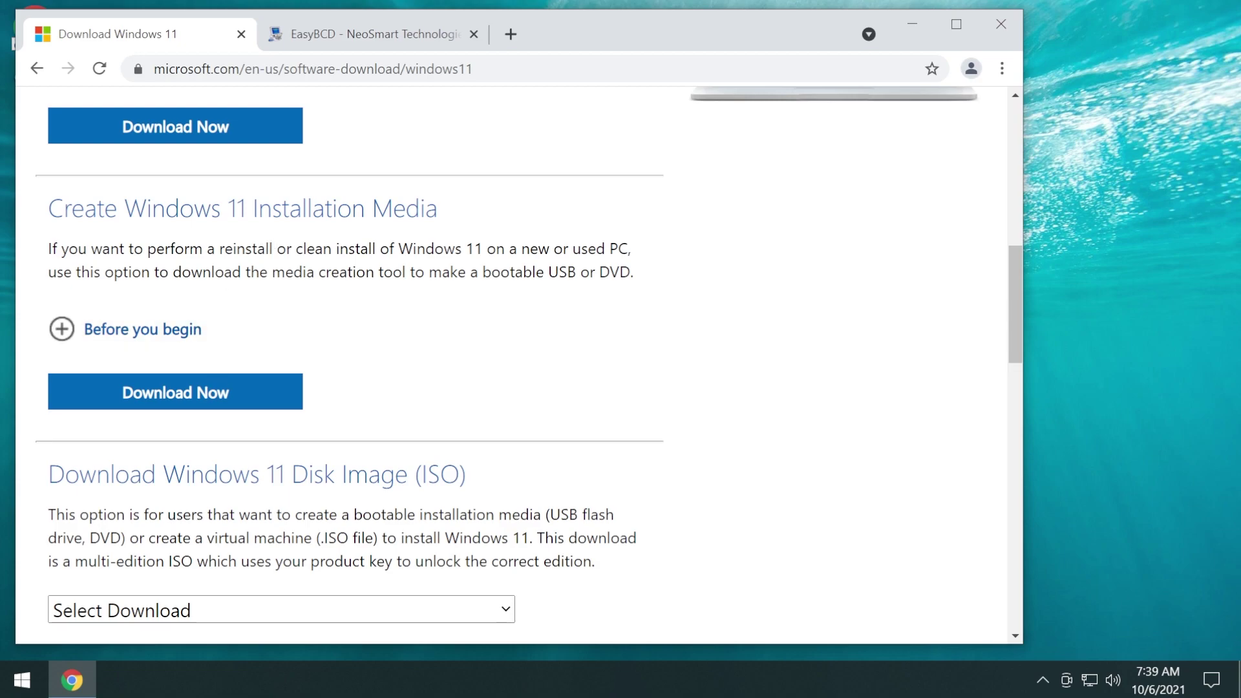
click(229, 408)
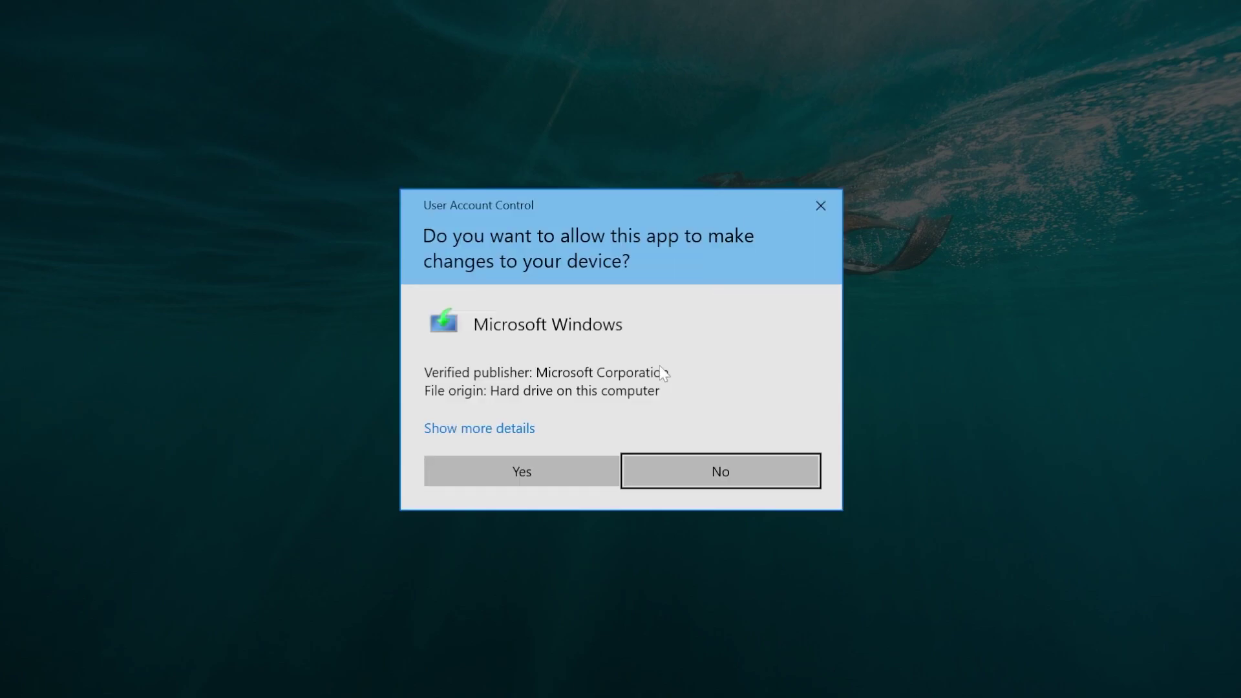
click(594, 481)
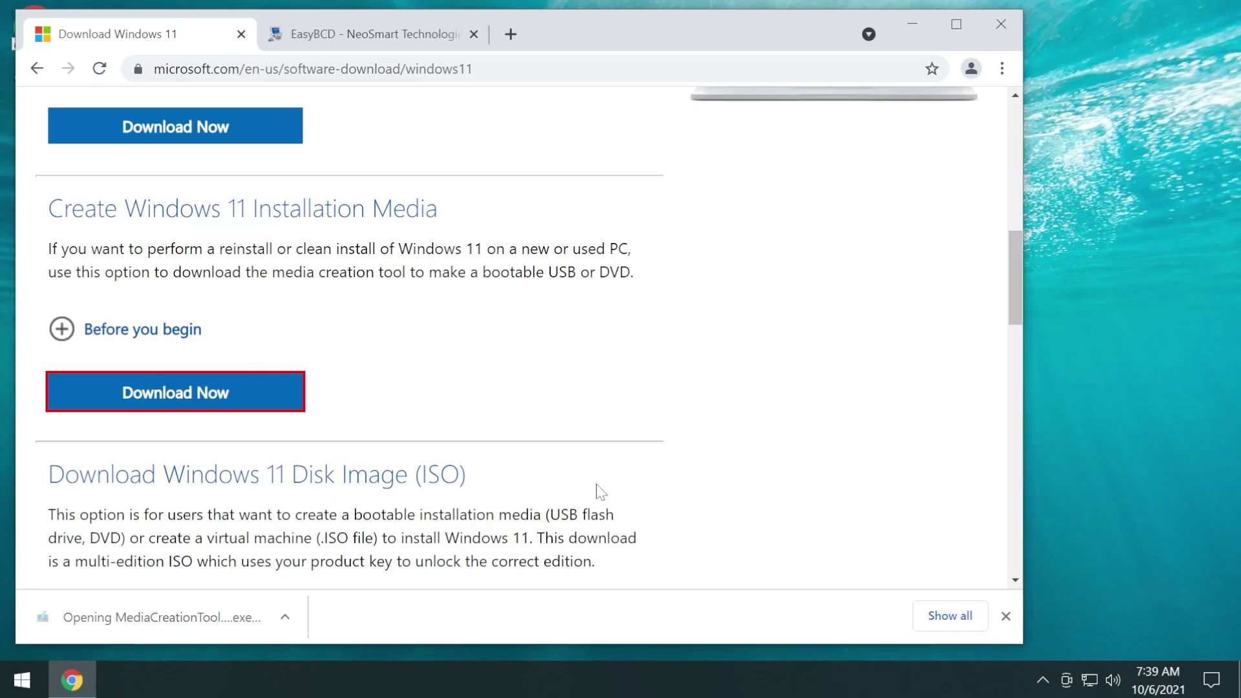
click(912, 24)
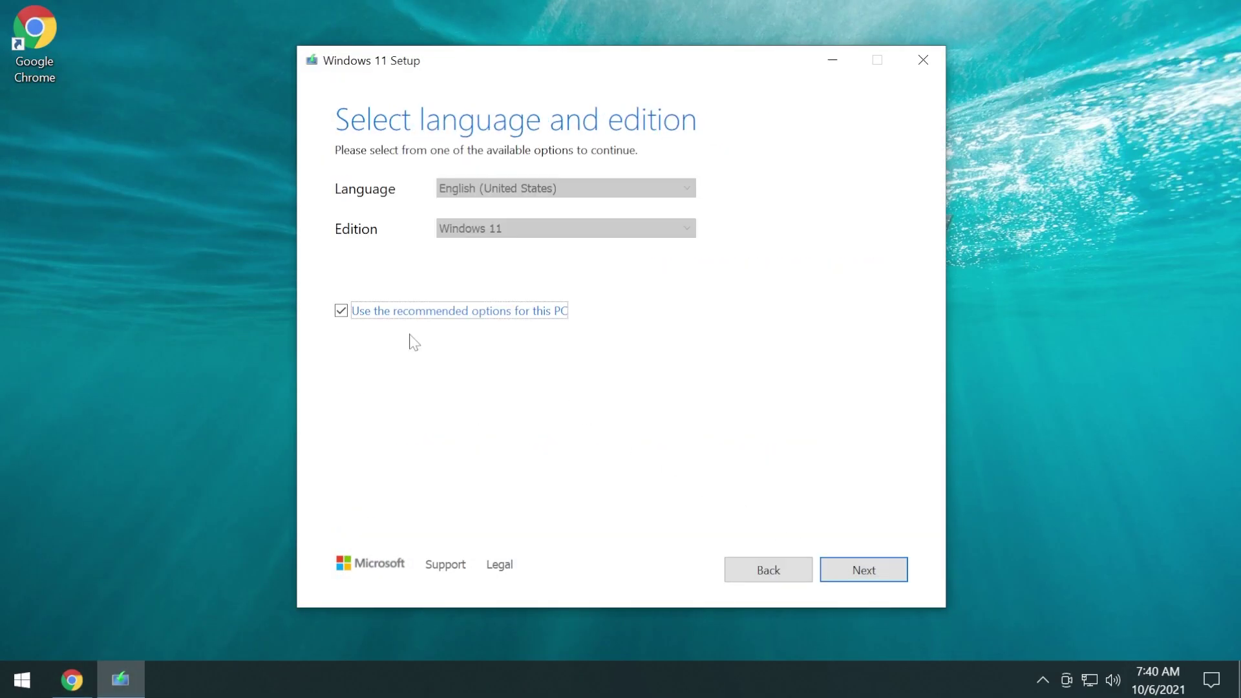
- Keep English (United States) and Windows 11, choose ISO file, and save it to the Desktop
click(864, 572)
click(371, 242)
click(863, 569)
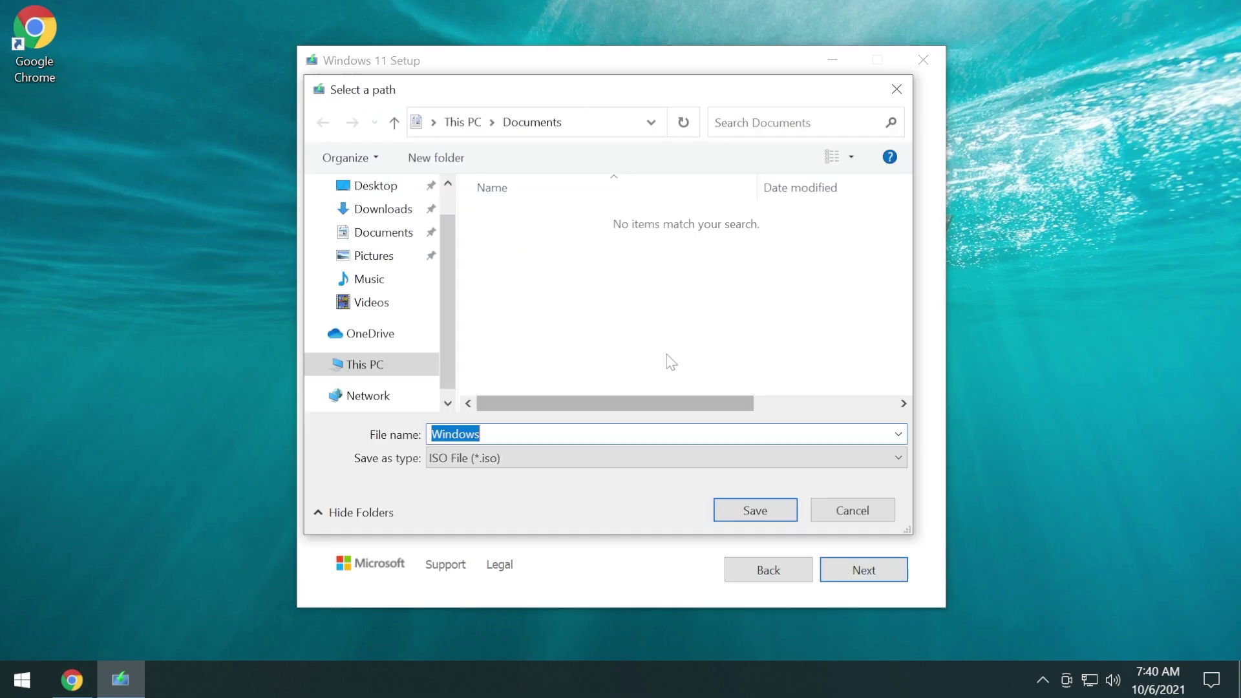
scroll(388, 258, up, 1)
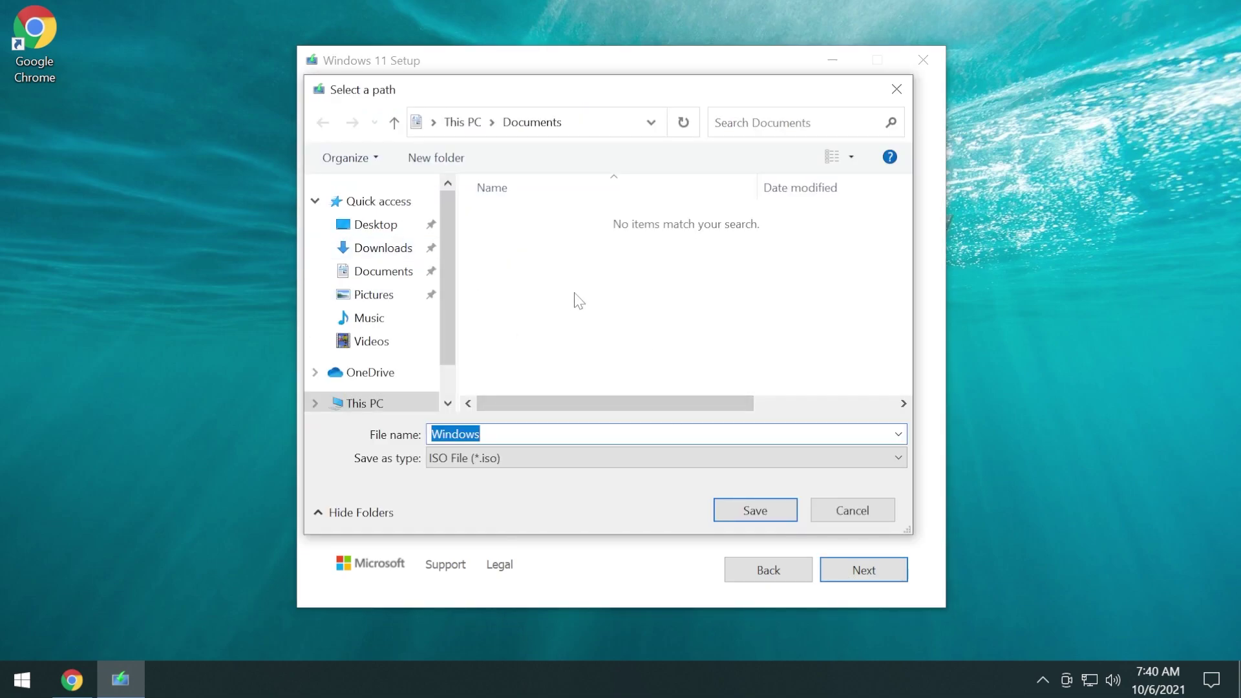
click(376, 225)
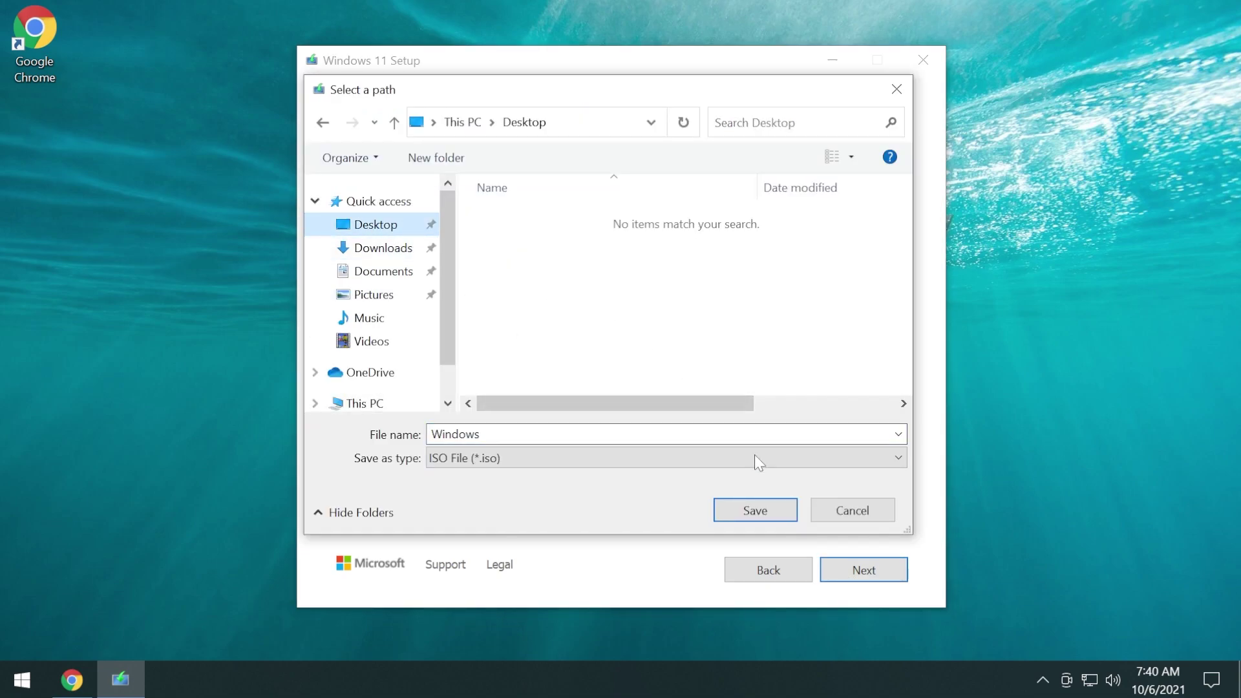
click(751, 511)
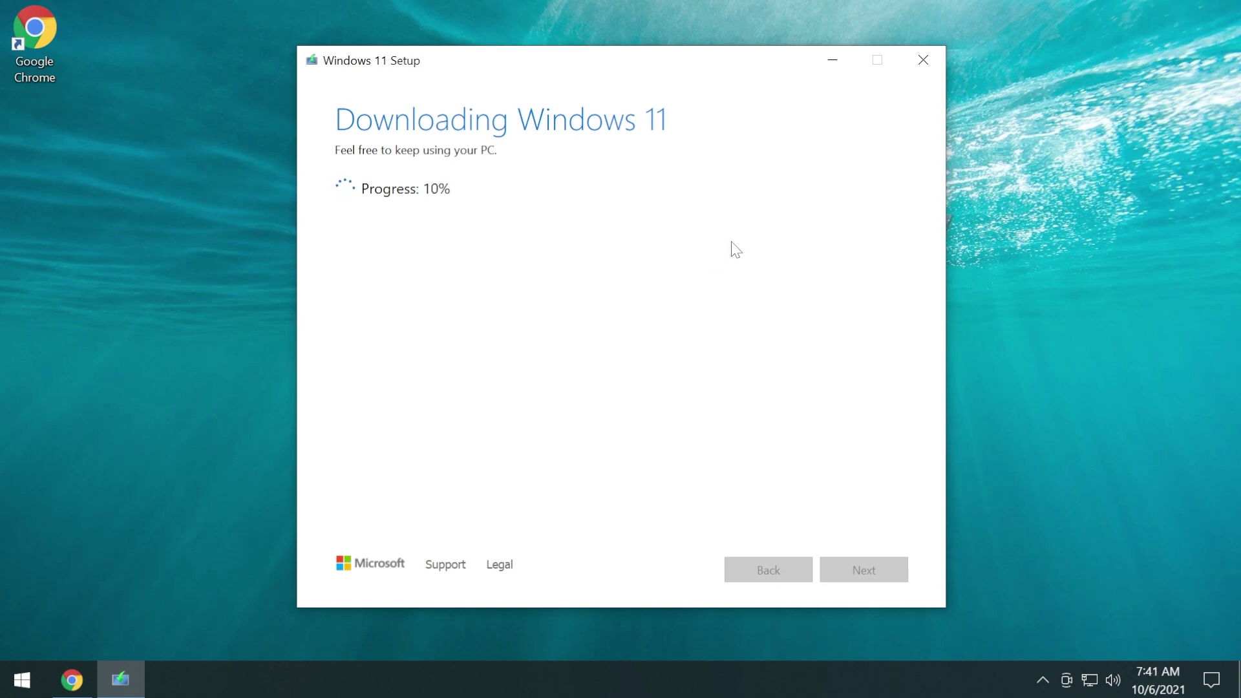
click(840, 62)
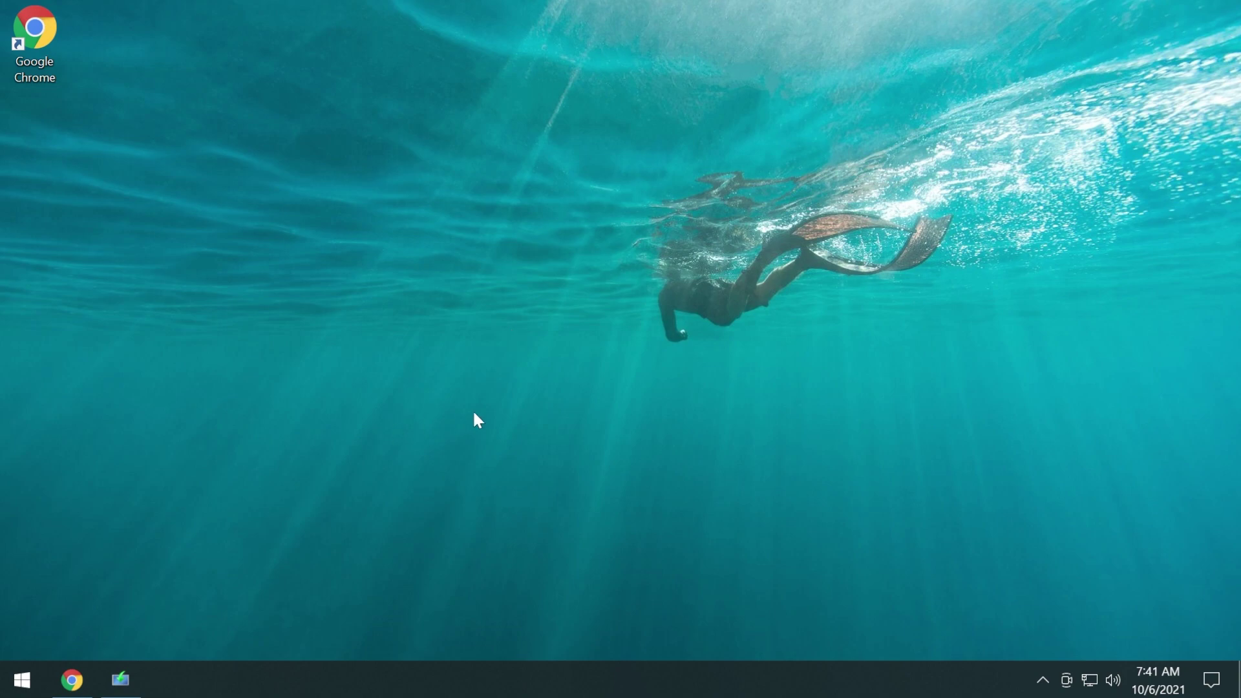
- Open Computer Management via This PC's Manage option and show Disk Management for Disk 0
key(super)
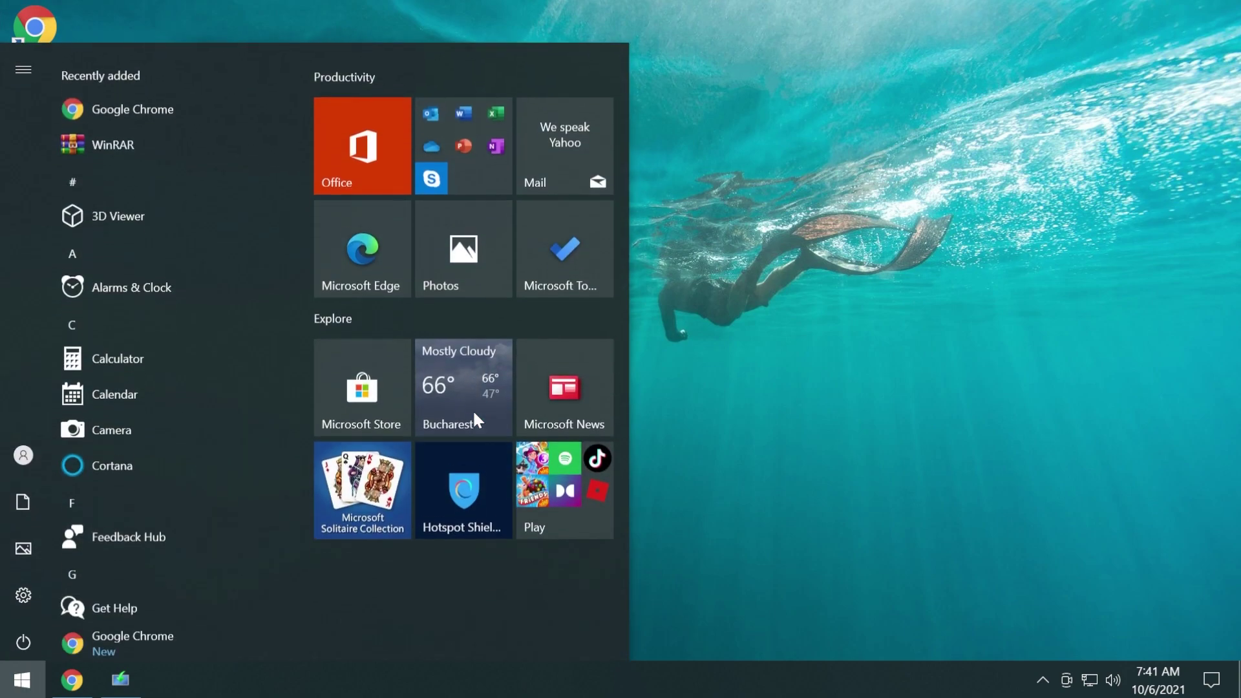
text(this)
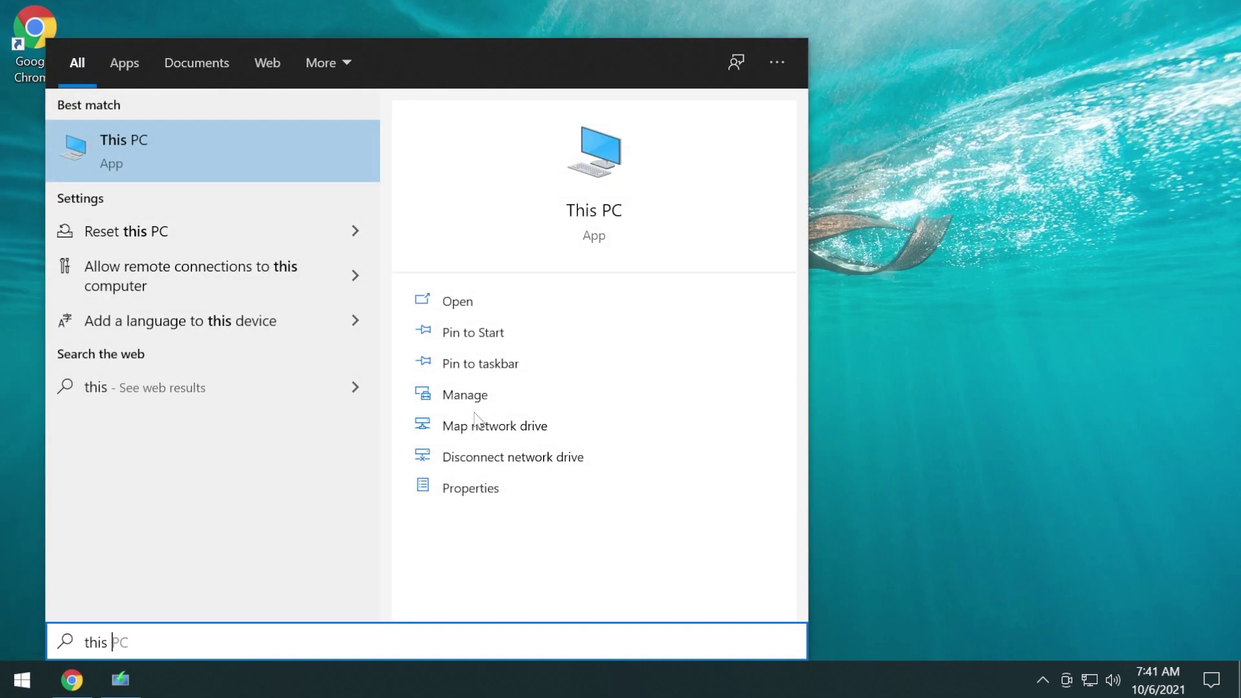
right_click(140, 138)
click(187, 220)
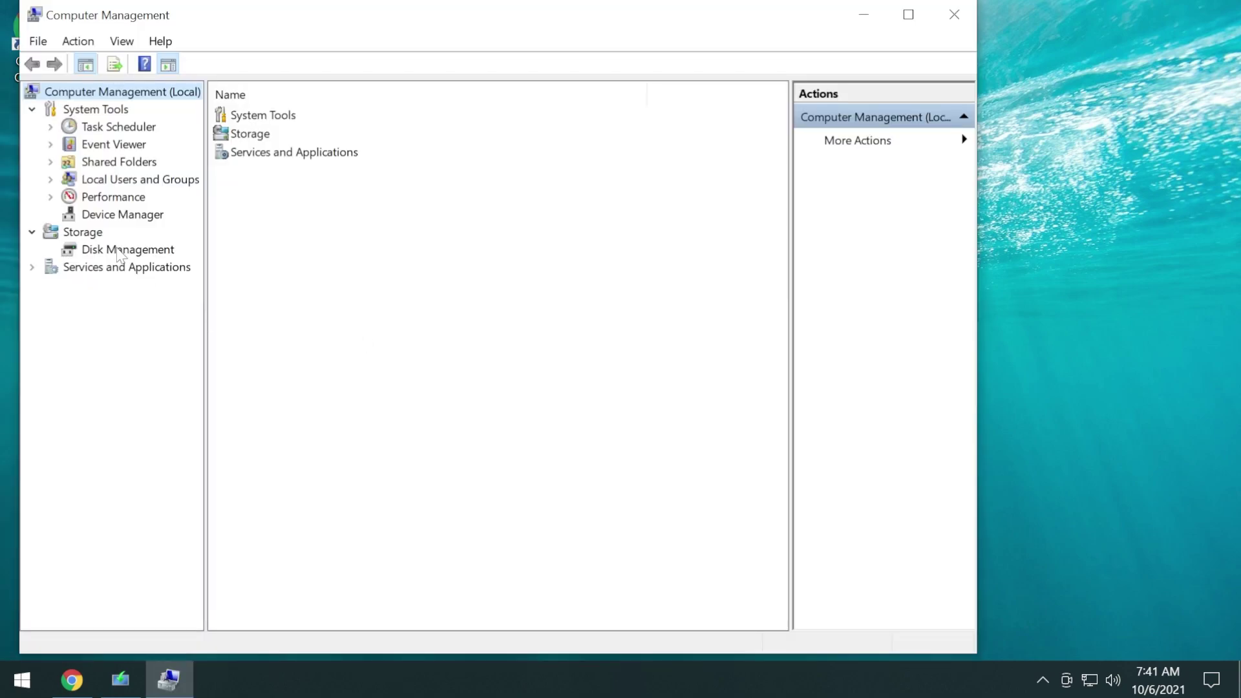
click(118, 251)
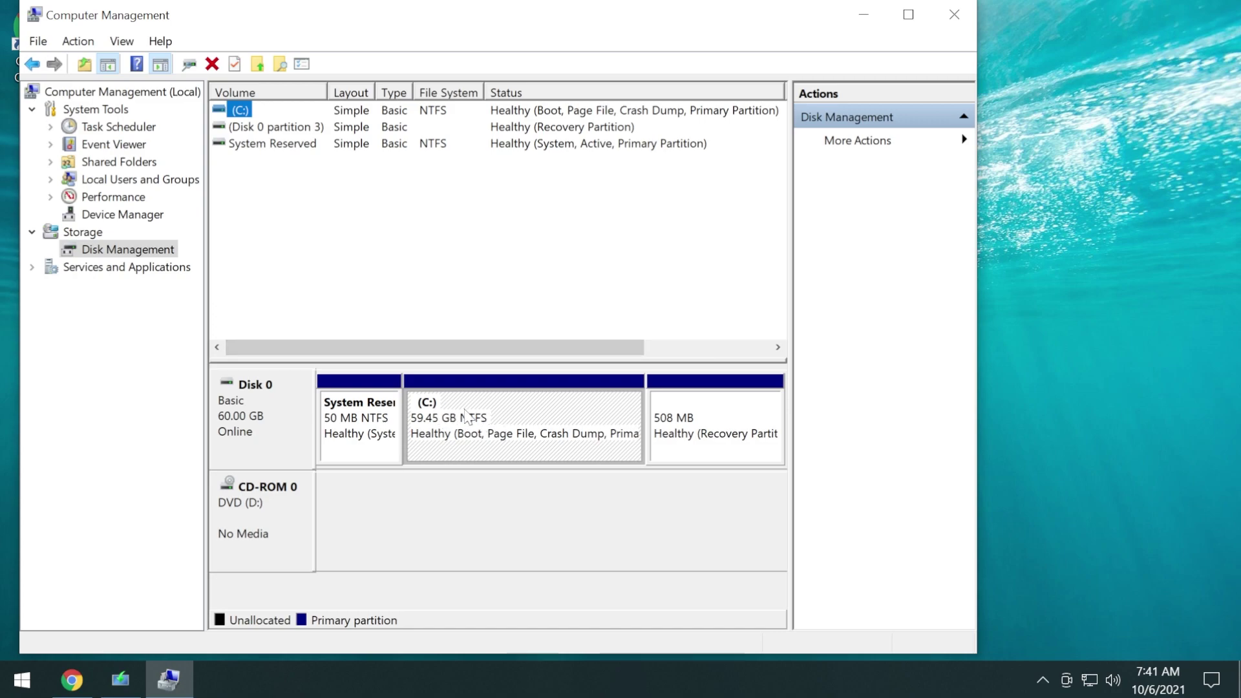
- Shrink the C: volume by 10000 MB
right_click(509, 419)
click(584, 302)
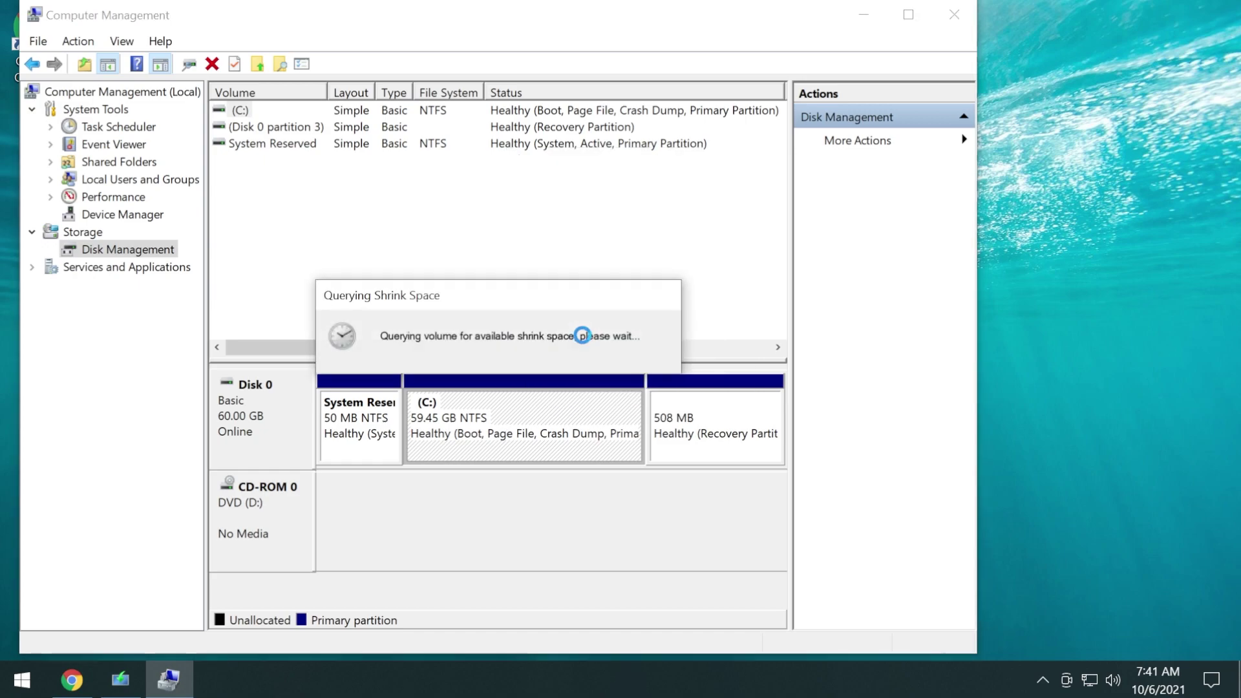
text(10000)
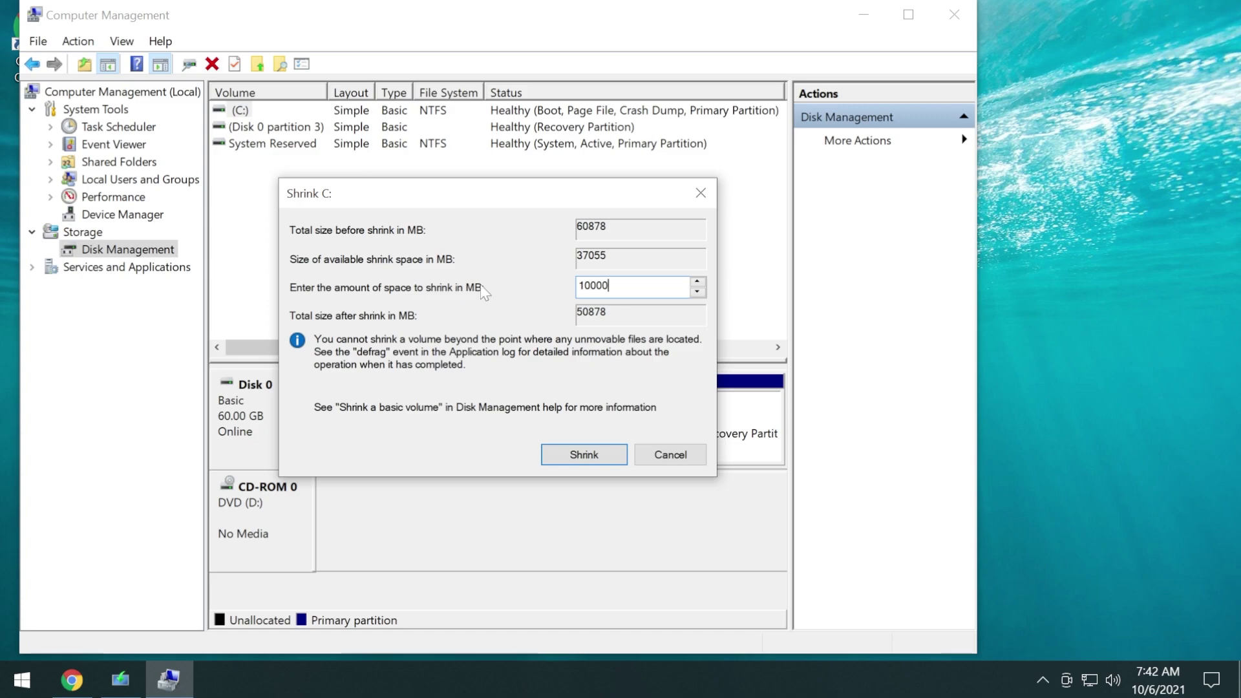
key(ctrl+a)
key(End)
key(ctrl+a)
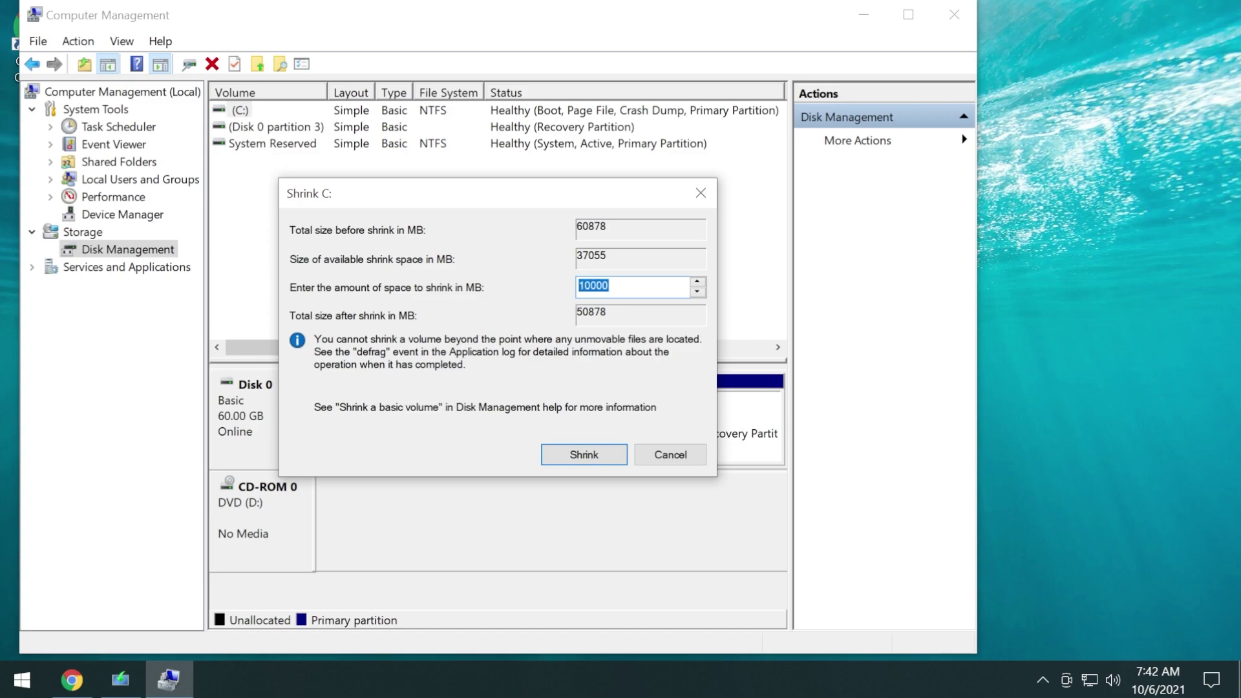
click(589, 458)
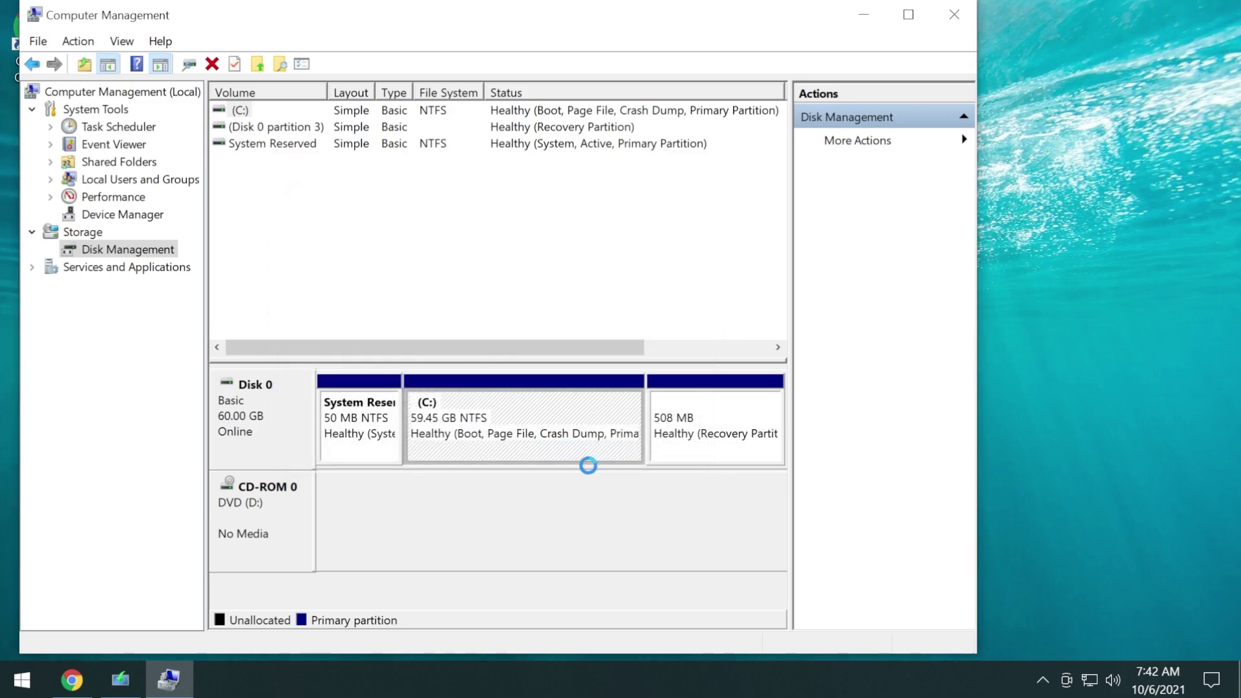
- Create a full-size NTFS simple volume E: labelled 'Windows 11 Clean Install' from the unallocated space
right_click(602, 415)
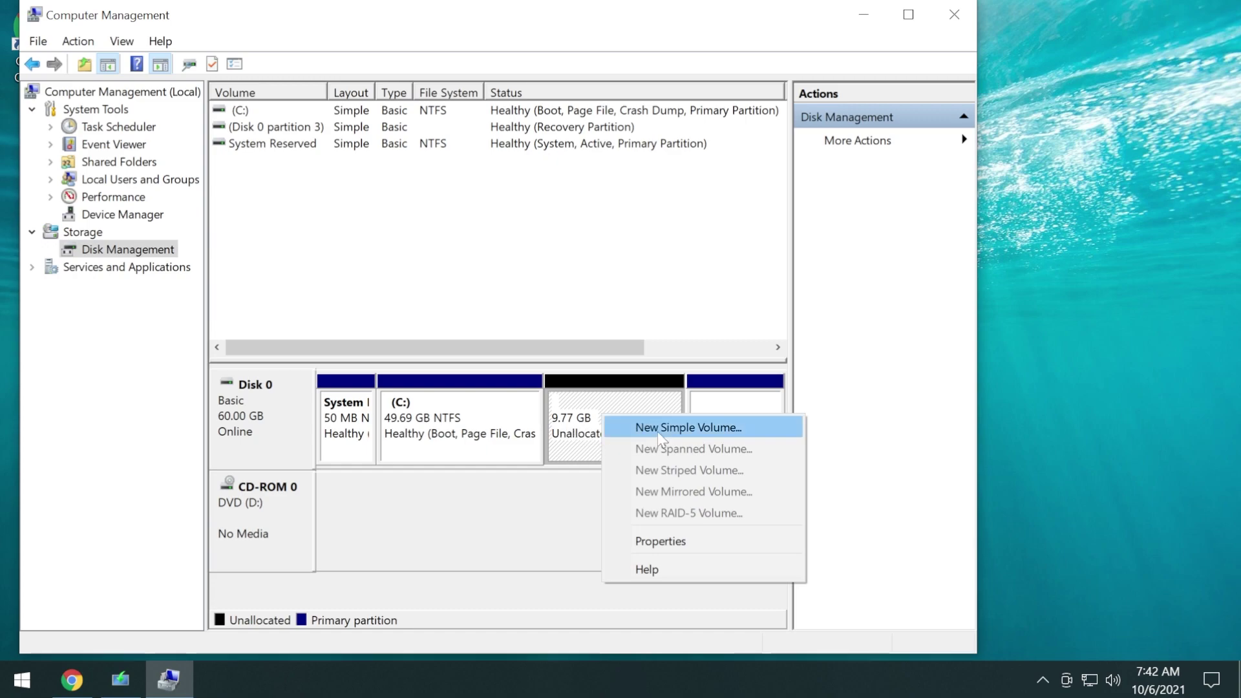
click(675, 428)
click(584, 460)
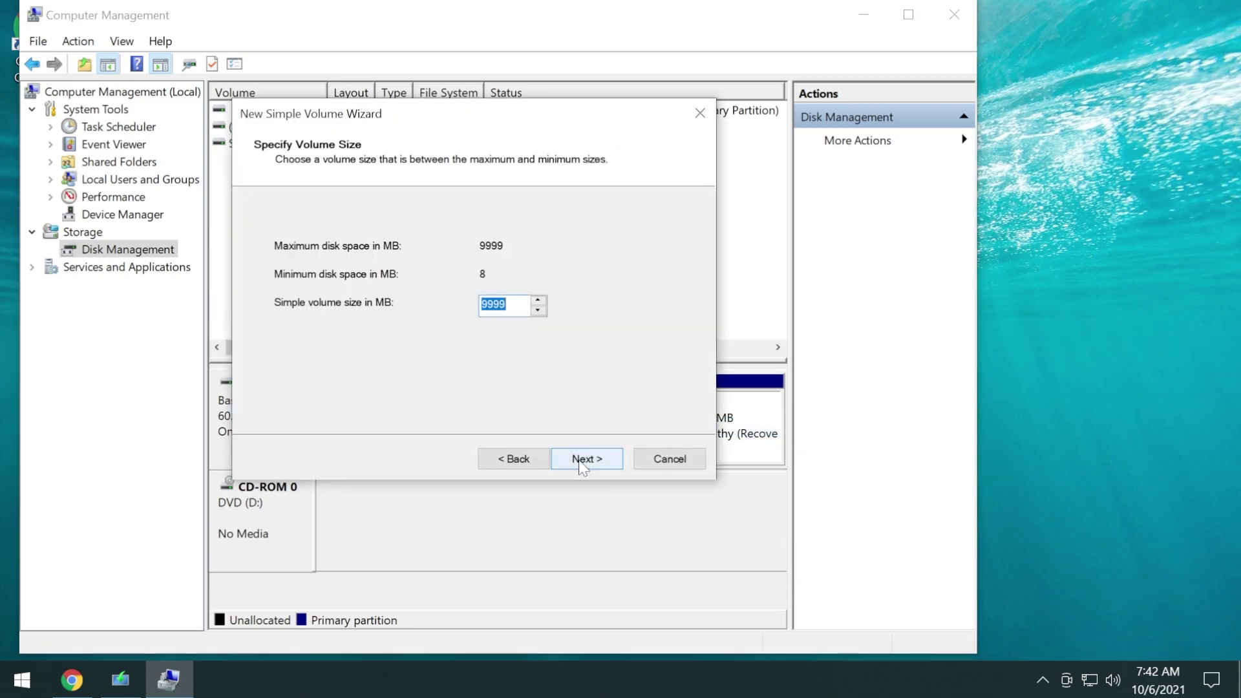
click(584, 460)
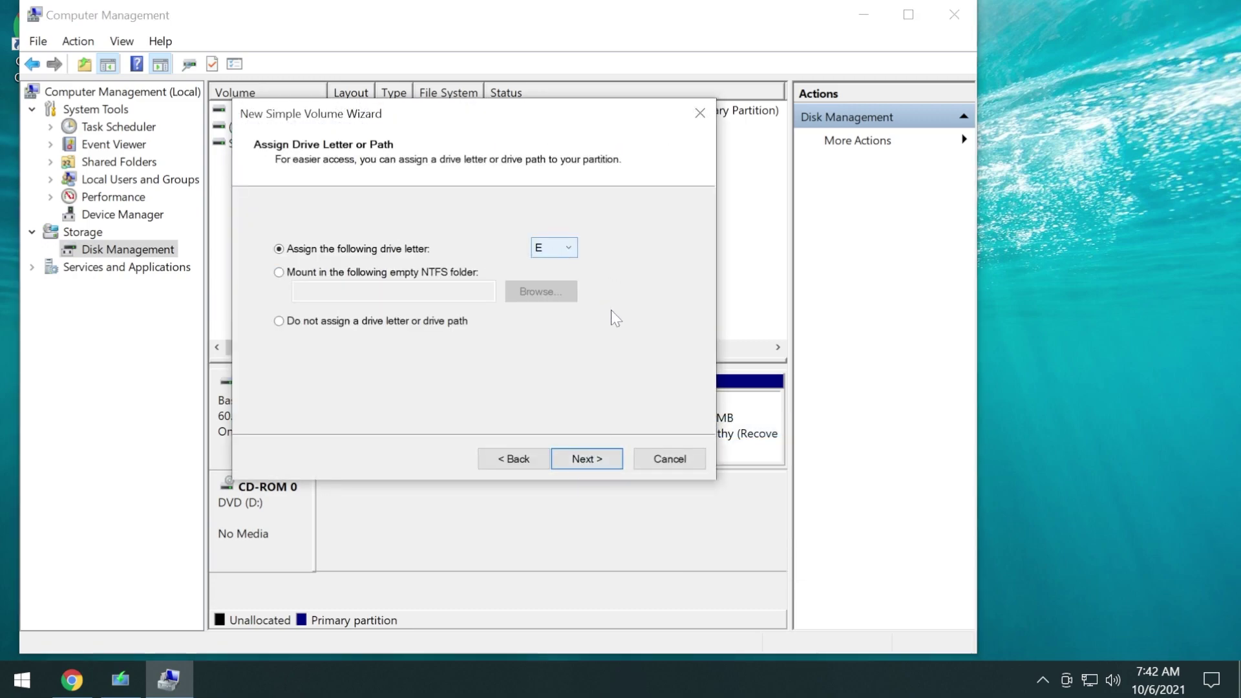
click(583, 460)
double_click(489, 342)
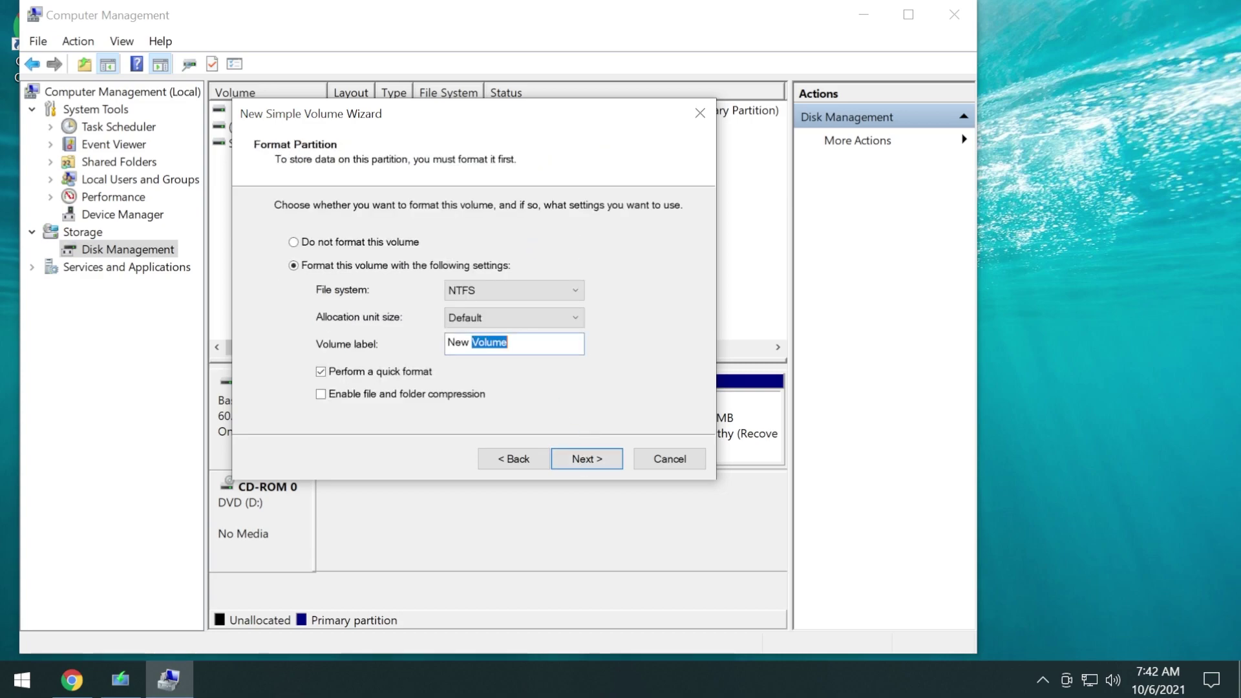
key(ctrl+a)
text(Windows 11 Clean Install)
click(585, 459)
click(585, 460)
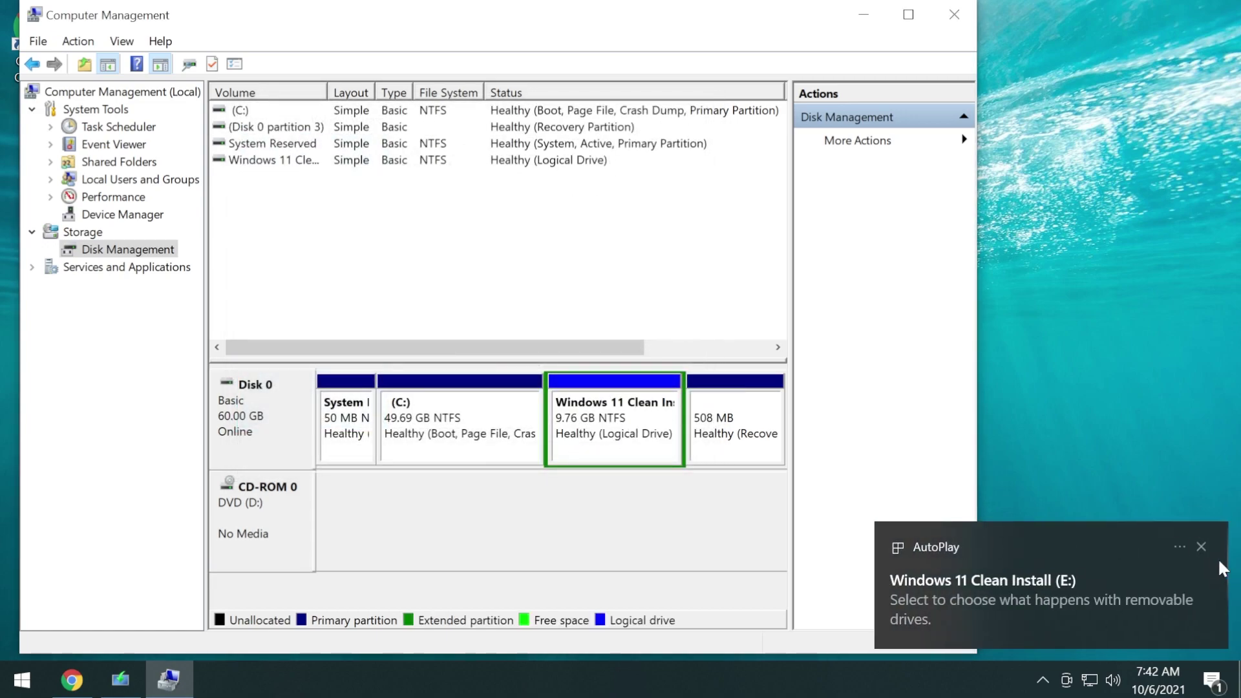
click(954, 14)
key(super)
- Open This PC and check that the Windows 11 Clean Install (E:) drive is empty
text(this)
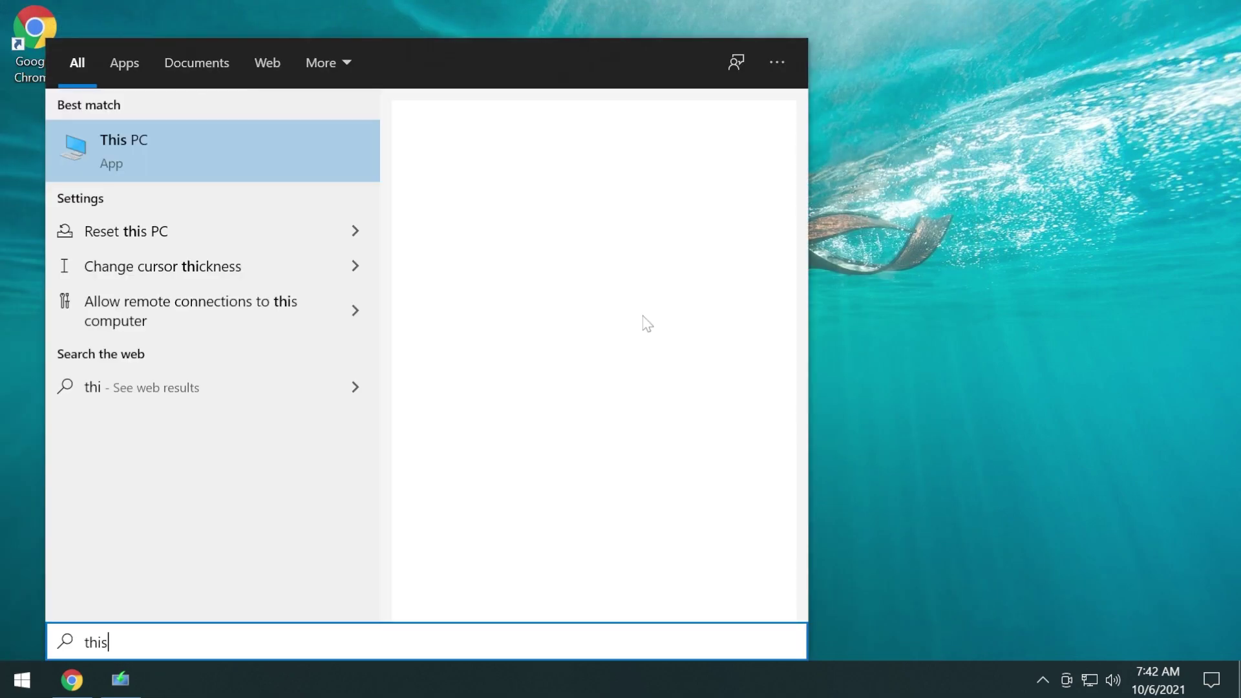
key(Return)
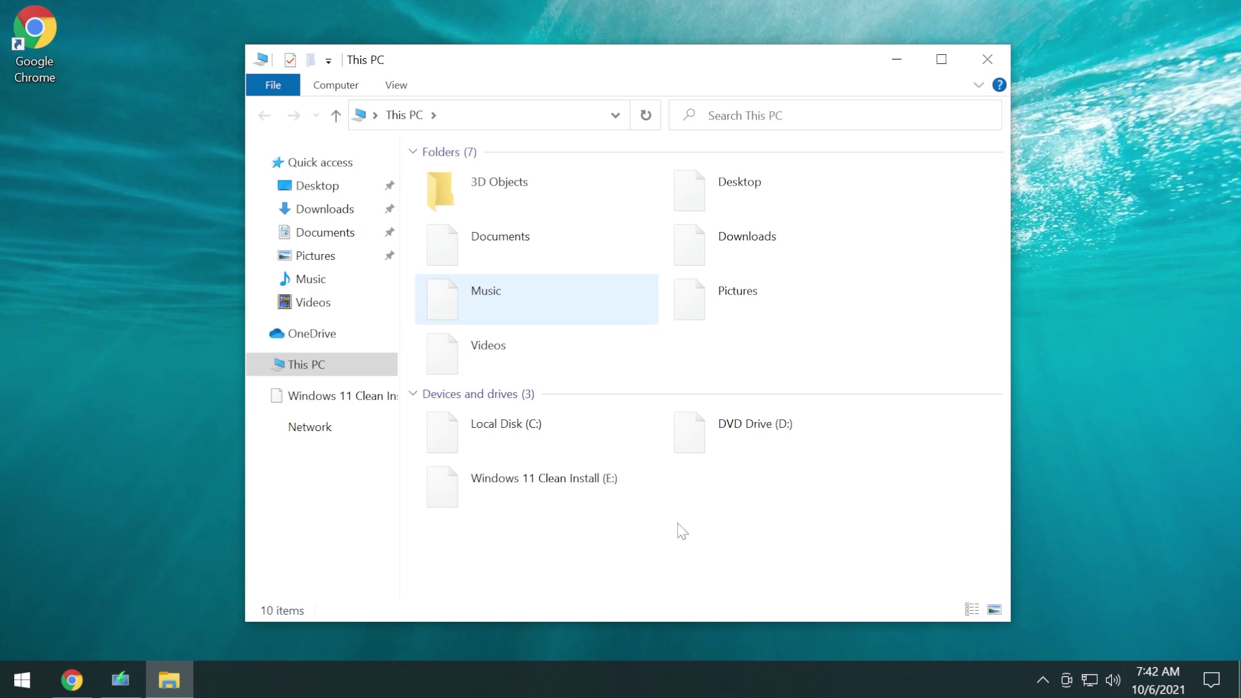
click(517, 523)
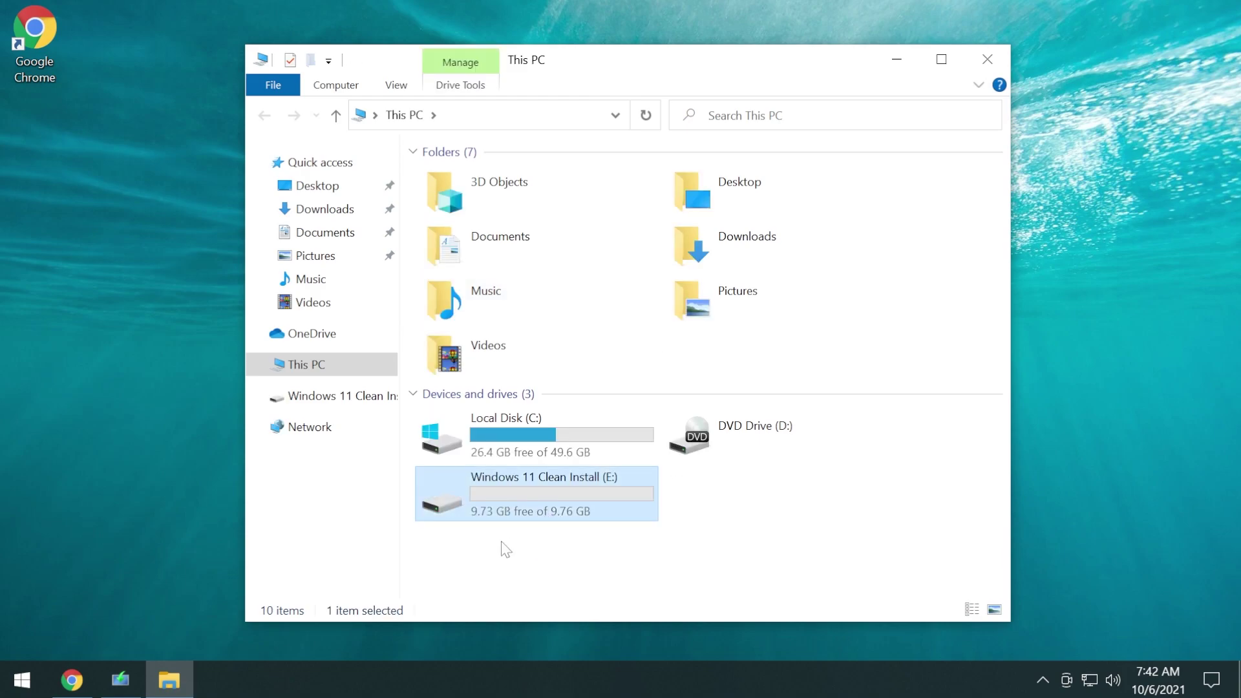
double_click(499, 490)
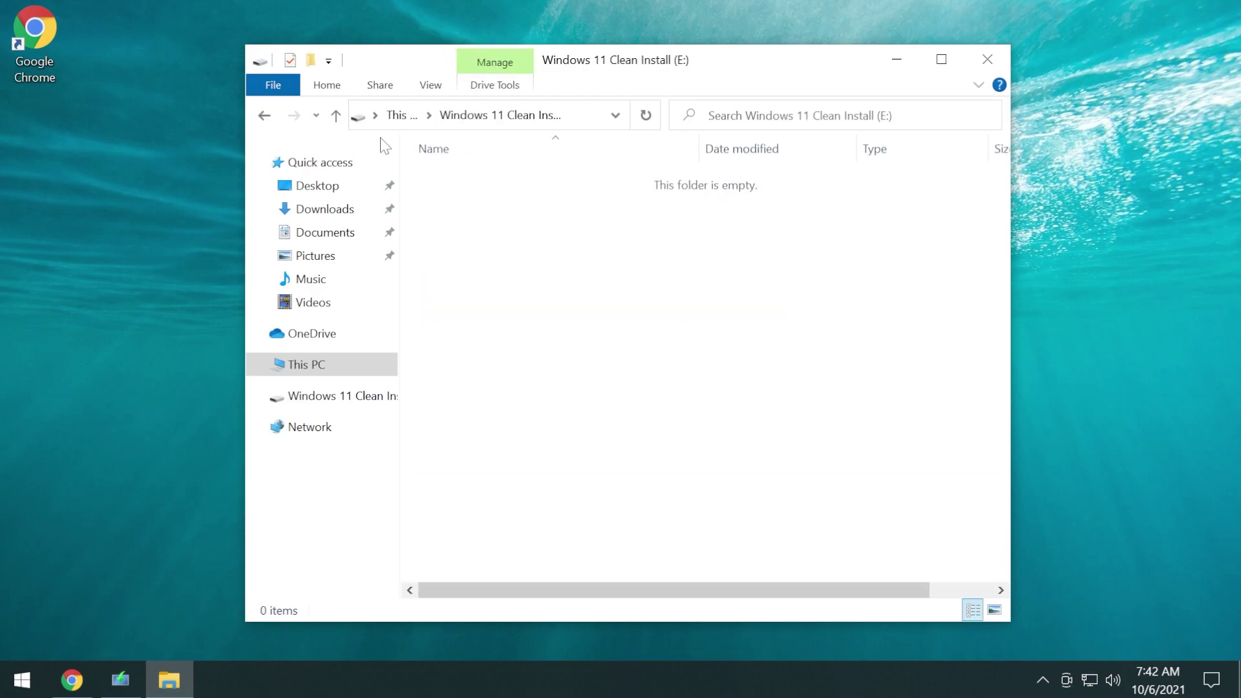
click(272, 116)
click(515, 550)
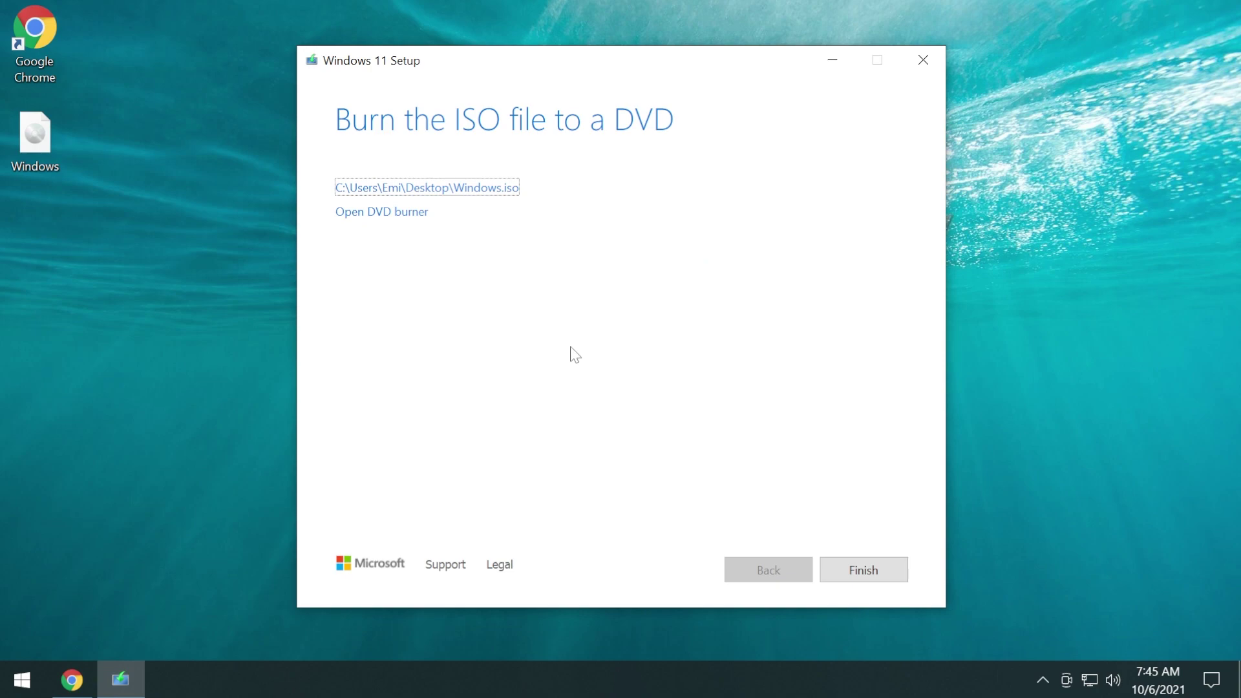
- Finish the media creation wizard so Windows.iso is left on the desktop
click(857, 580)
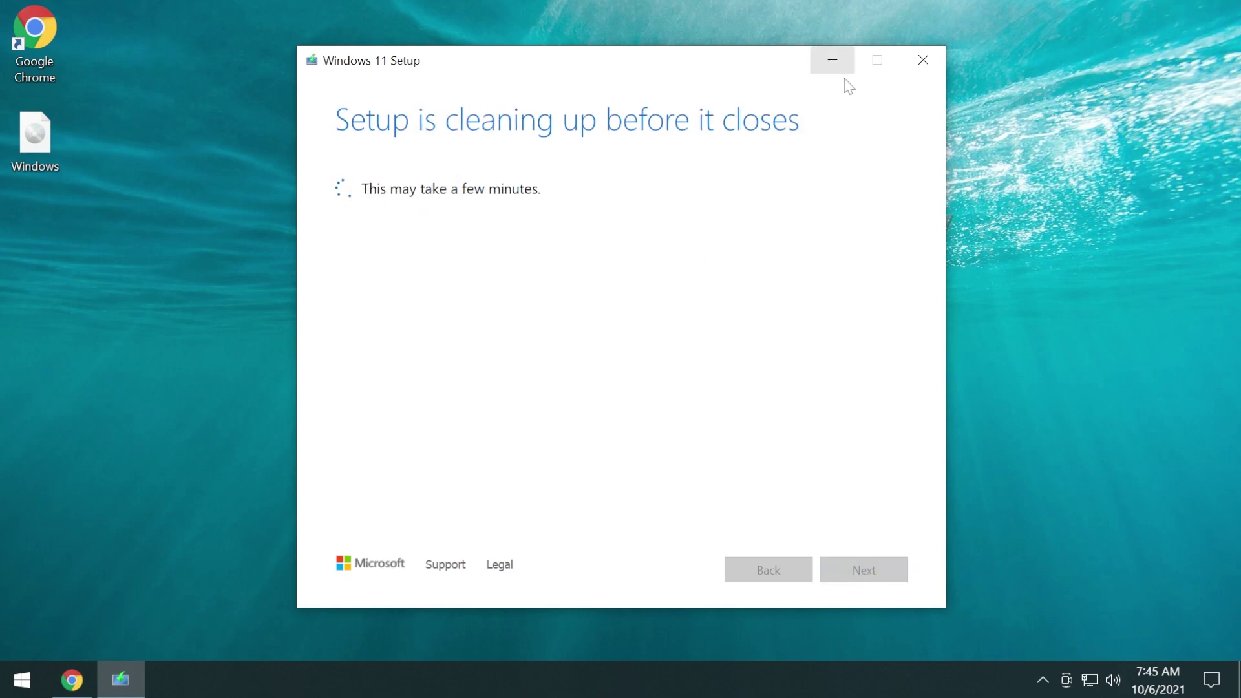
click(832, 59)
click(148, 180)
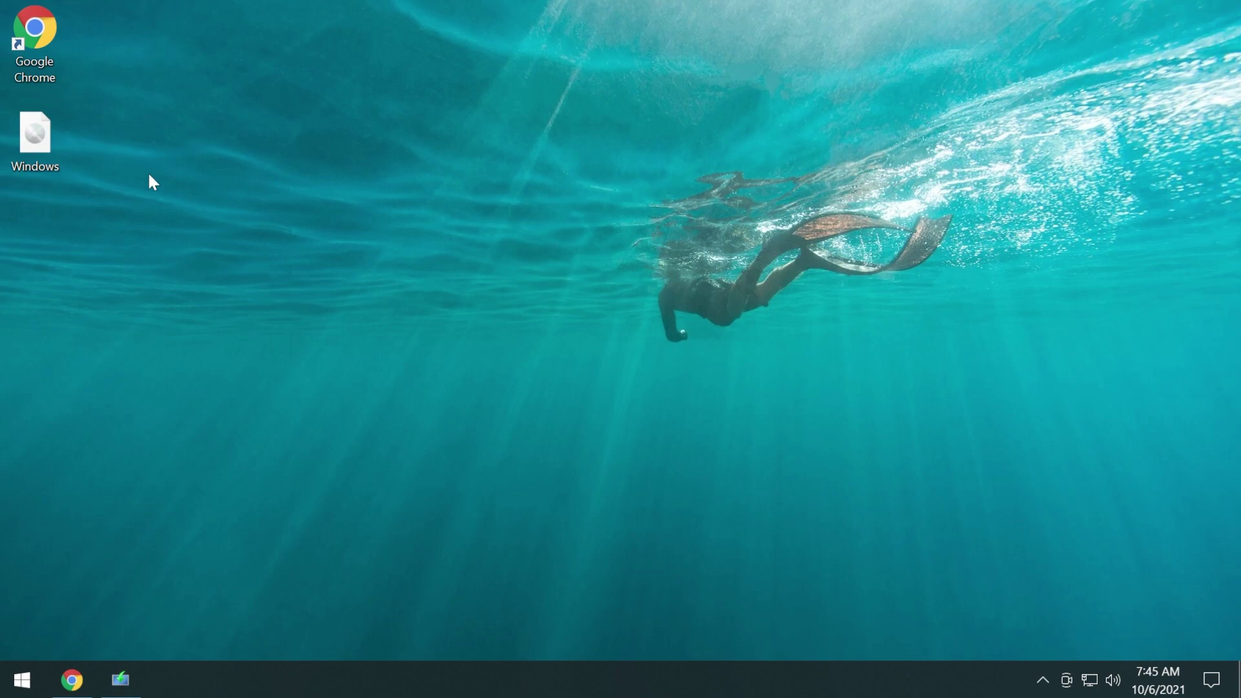
- Extract Windows.iso with WinRAR onto the Windows 11 Clean Install (E:) drive
double_click(38, 139)
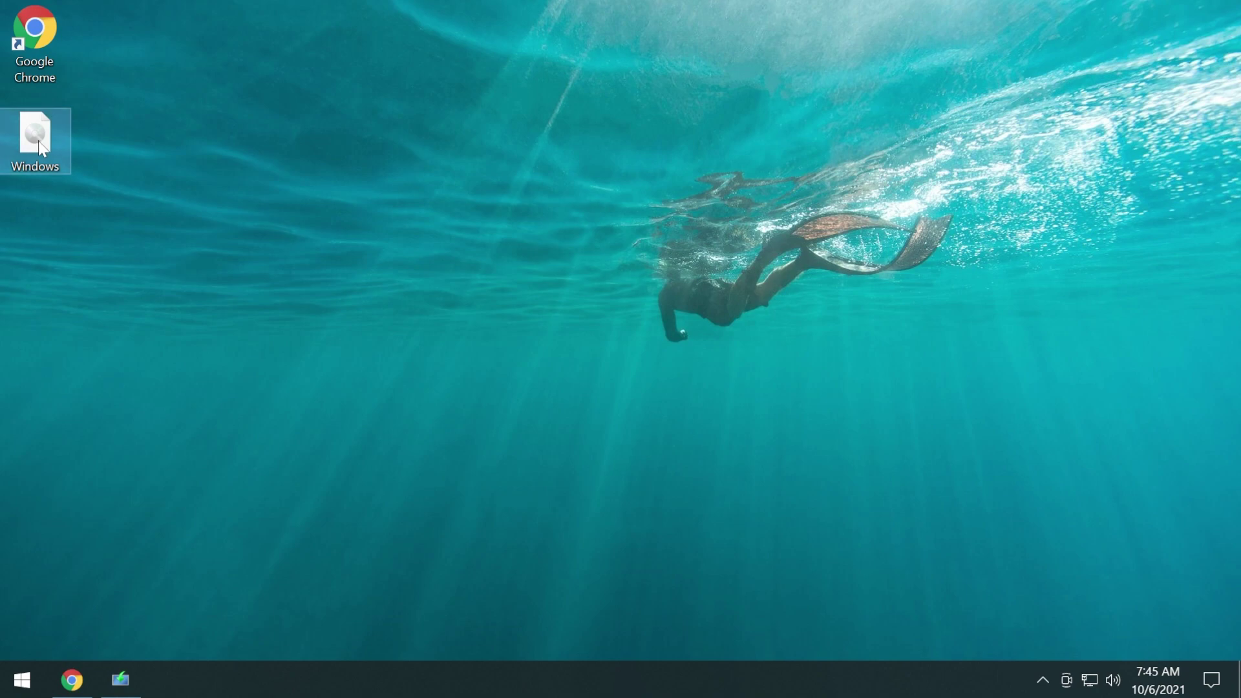
right_click(34, 144)
click(123, 398)
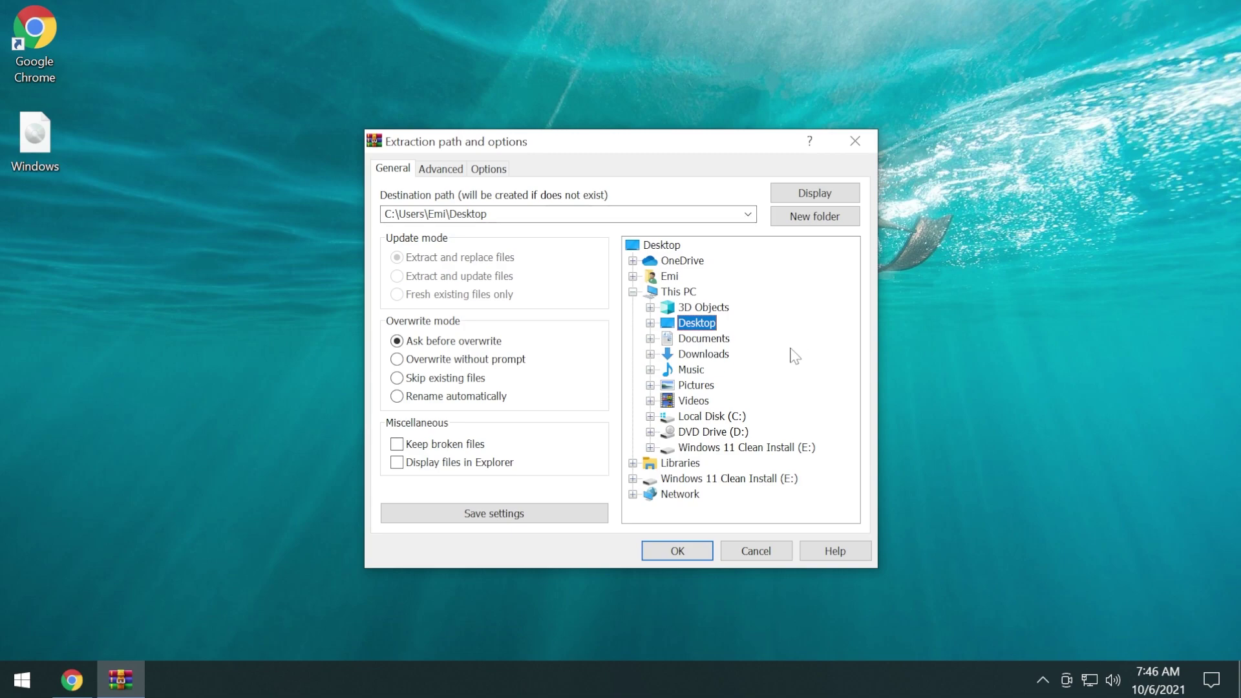
click(710, 449)
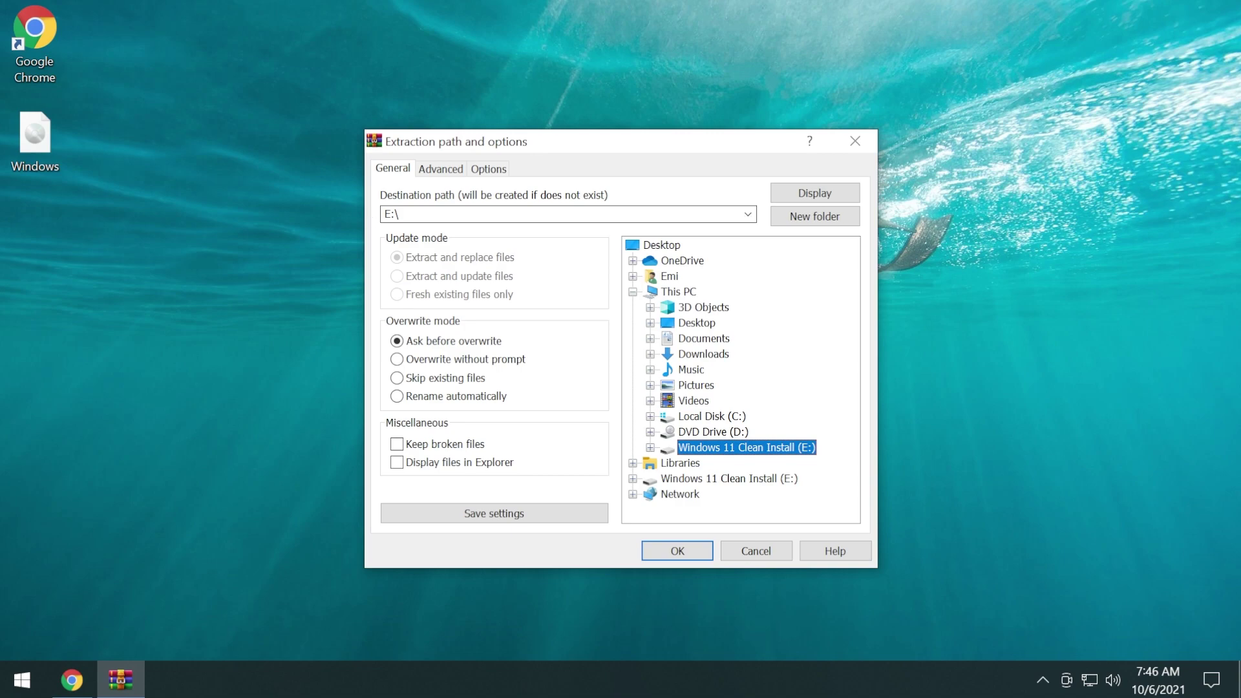
click(668, 554)
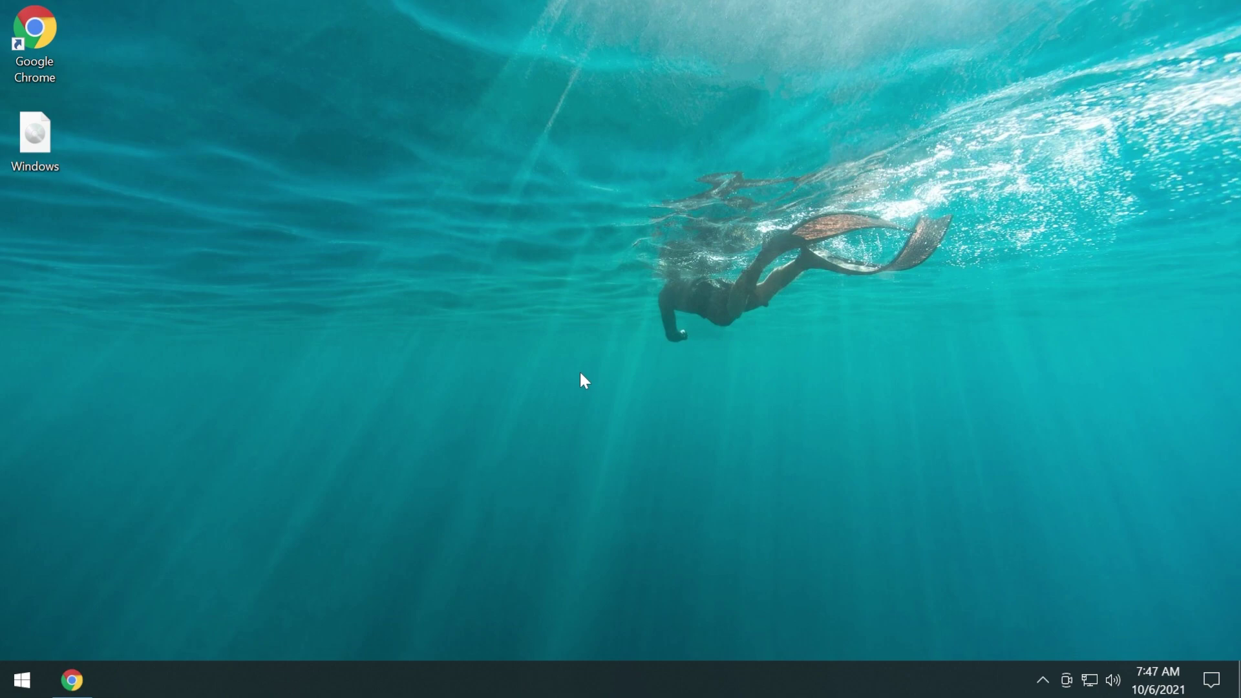
key(super)
text(this)
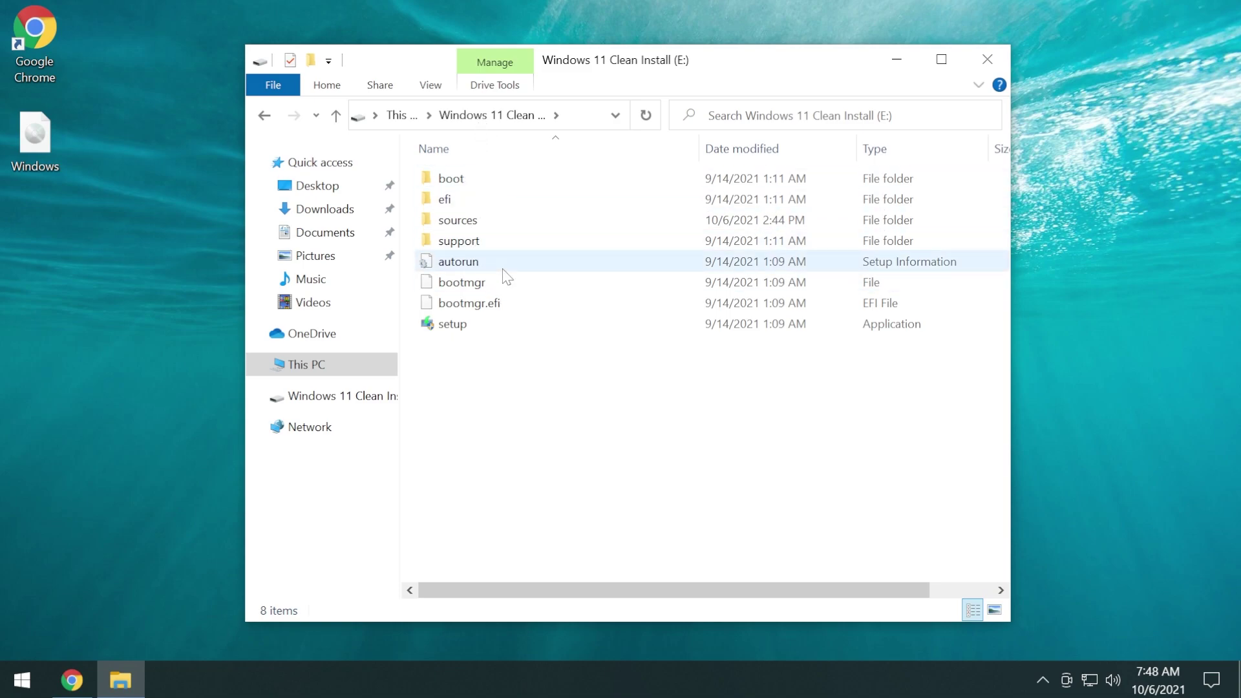
key(alt+F4)
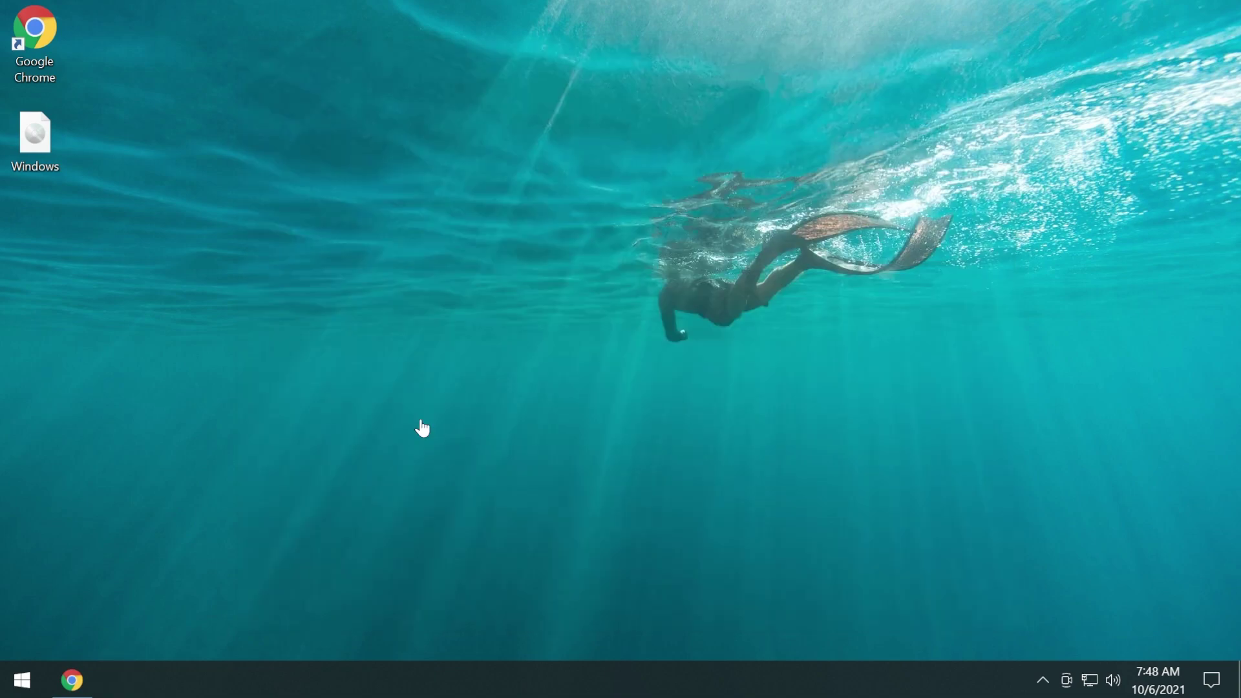
- Register for the free non-commercial EasyBCD download on the NeoSmart EasyBCD page
click(83, 672)
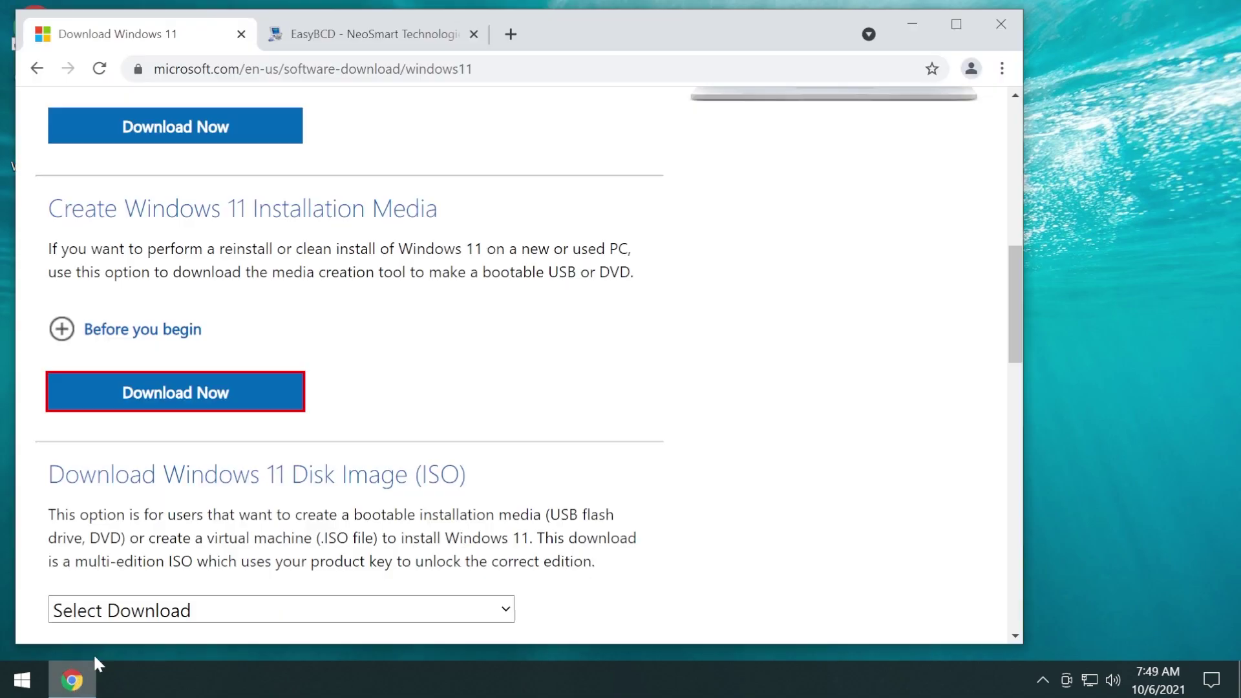
click(355, 48)
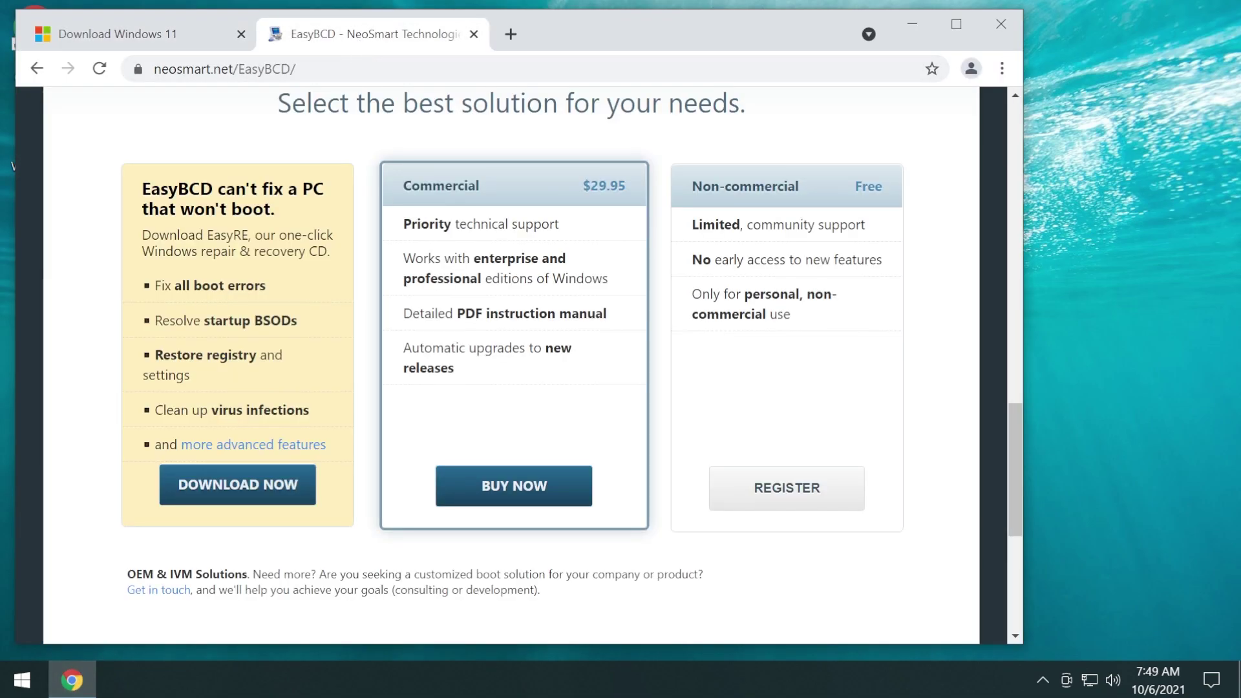
scroll(396, 285, up, 15)
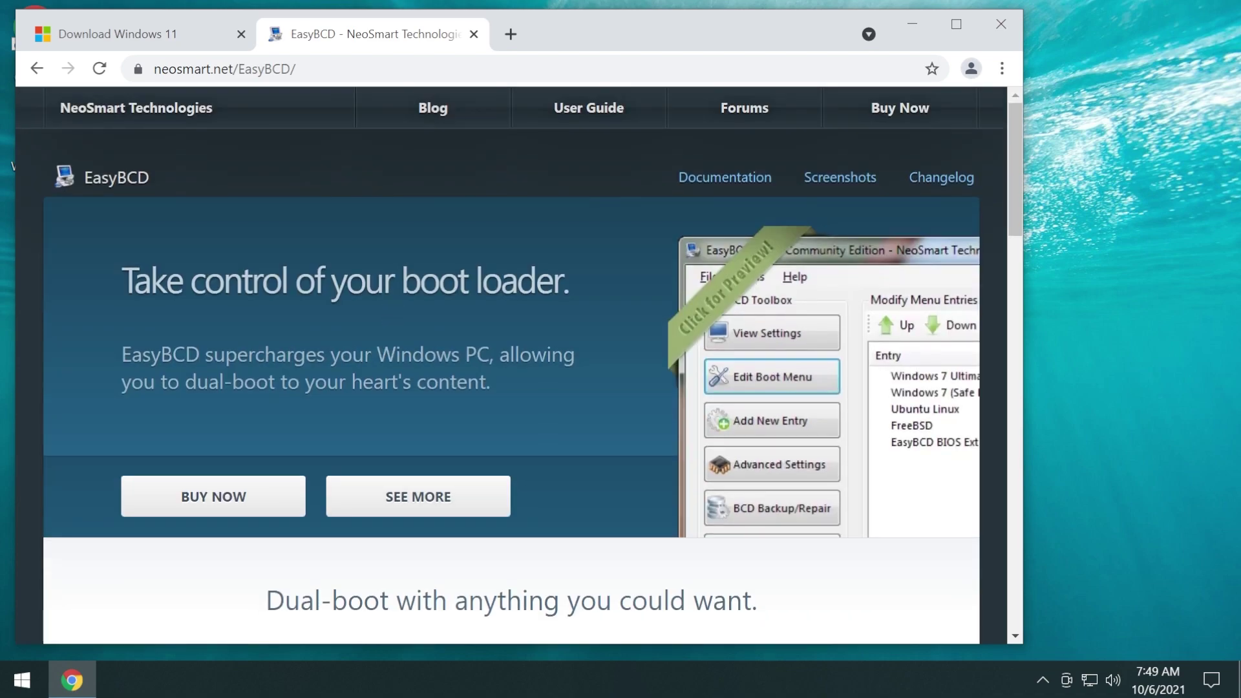
scroll(517, 366, down, 8)
scroll(404, 306, down, 12)
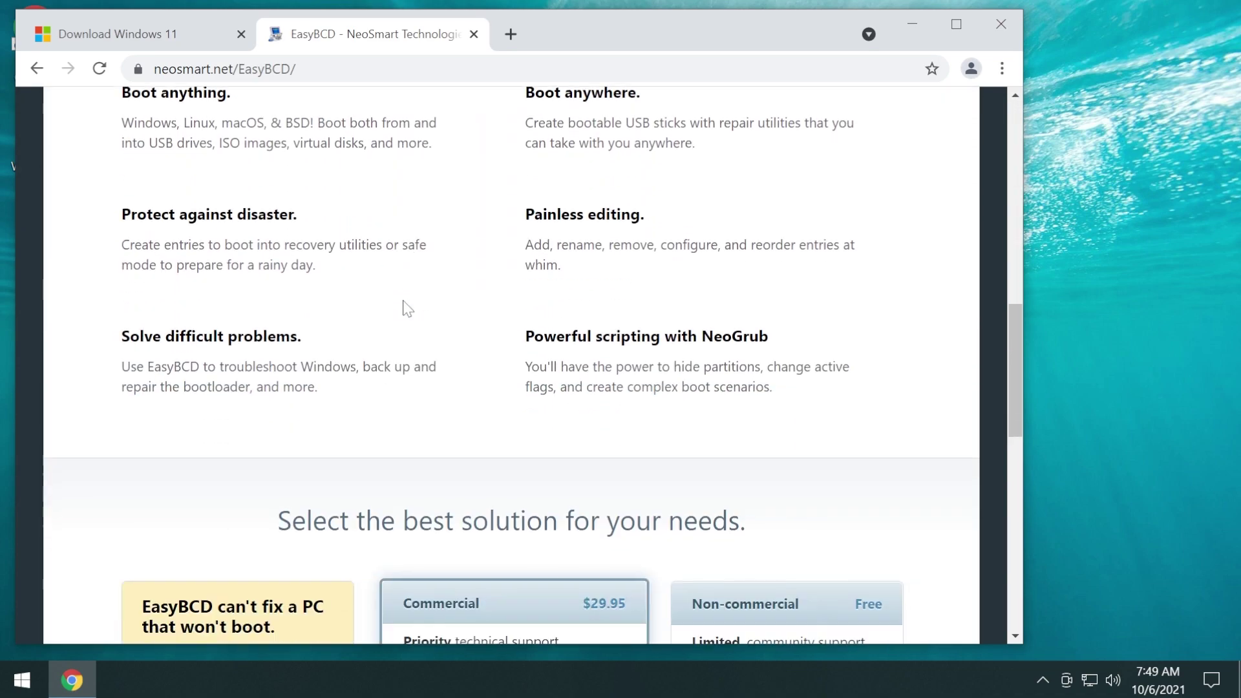
drag(709, 187, 796, 188)
click(748, 213)
click(783, 501)
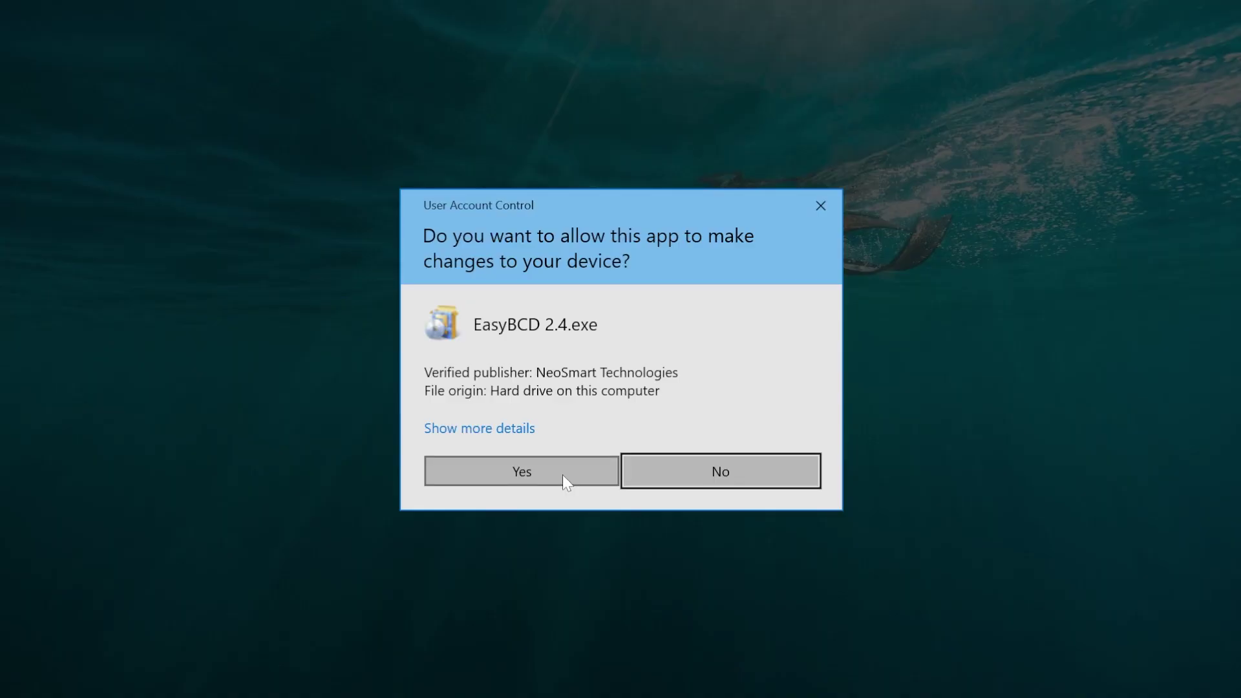
- Install EasyBCD 2.4 with default settings, launch it, and accept the non-commercial license notice
click(562, 474)
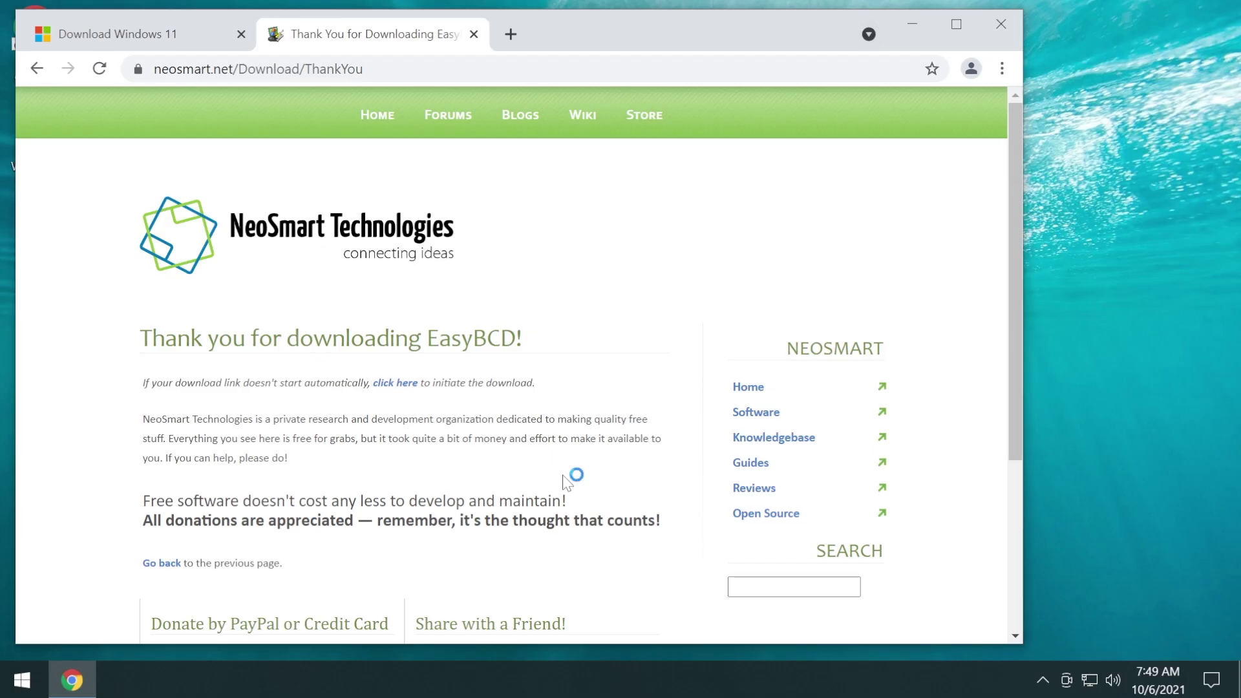
click(920, 26)
click(731, 489)
click(732, 491)
click(731, 490)
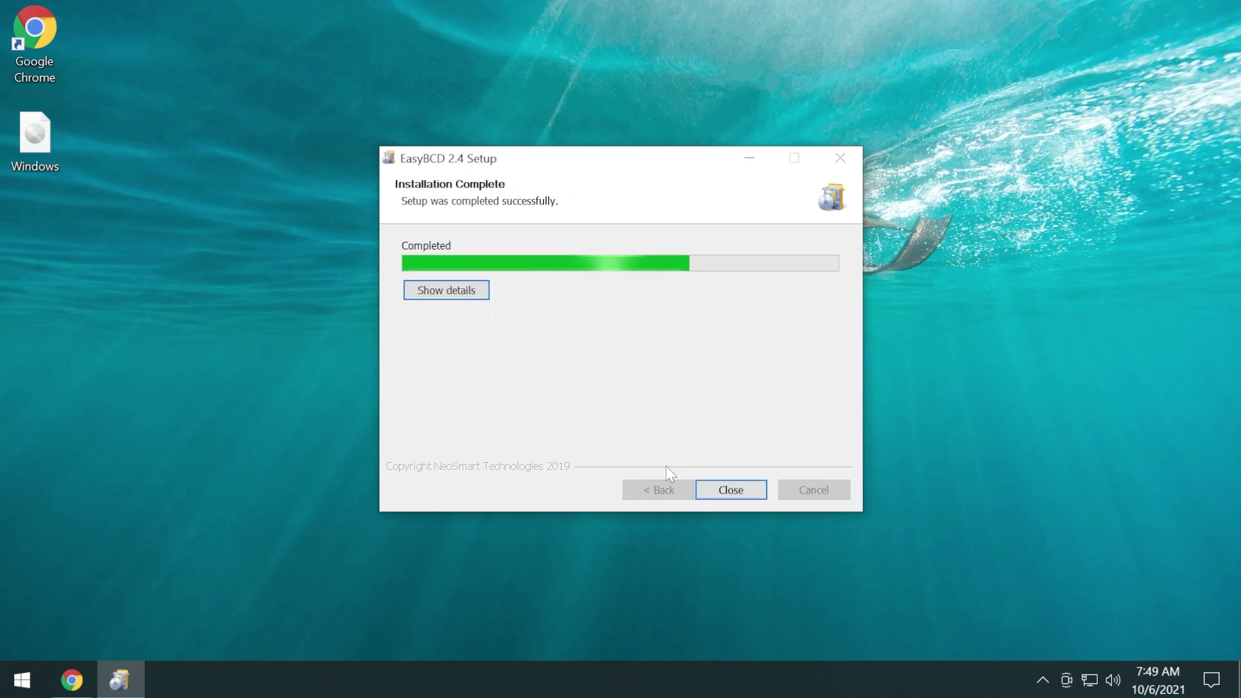
click(730, 491)
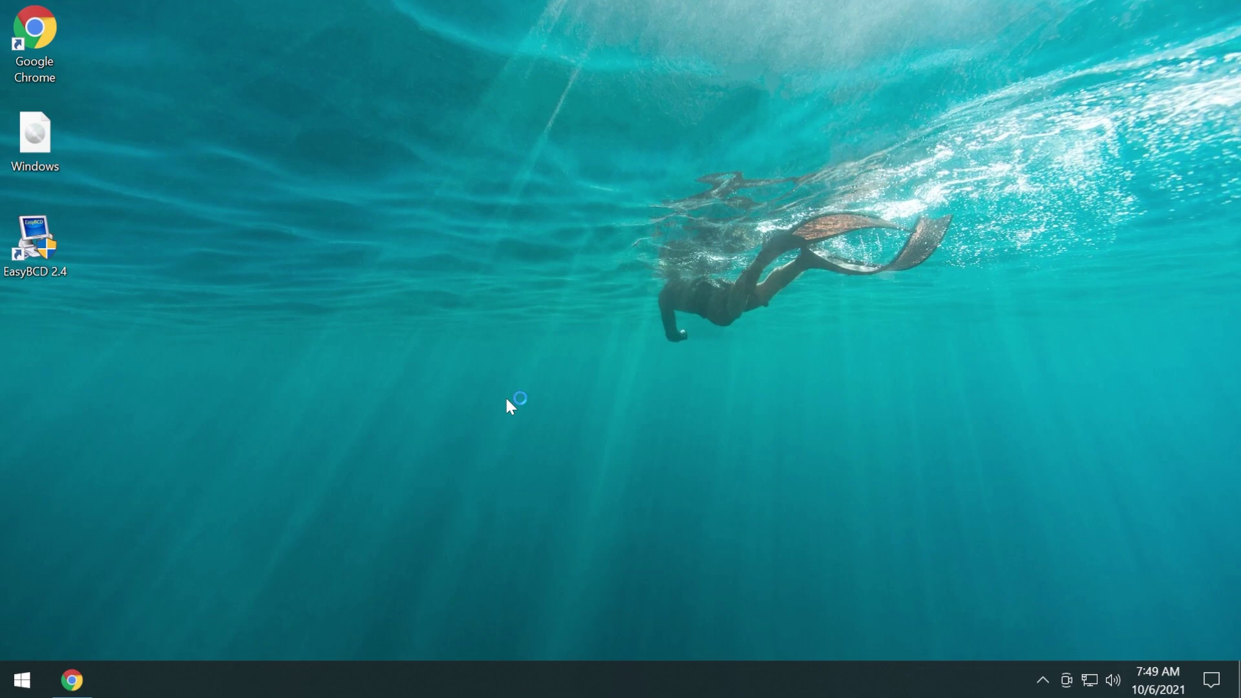
click(737, 330)
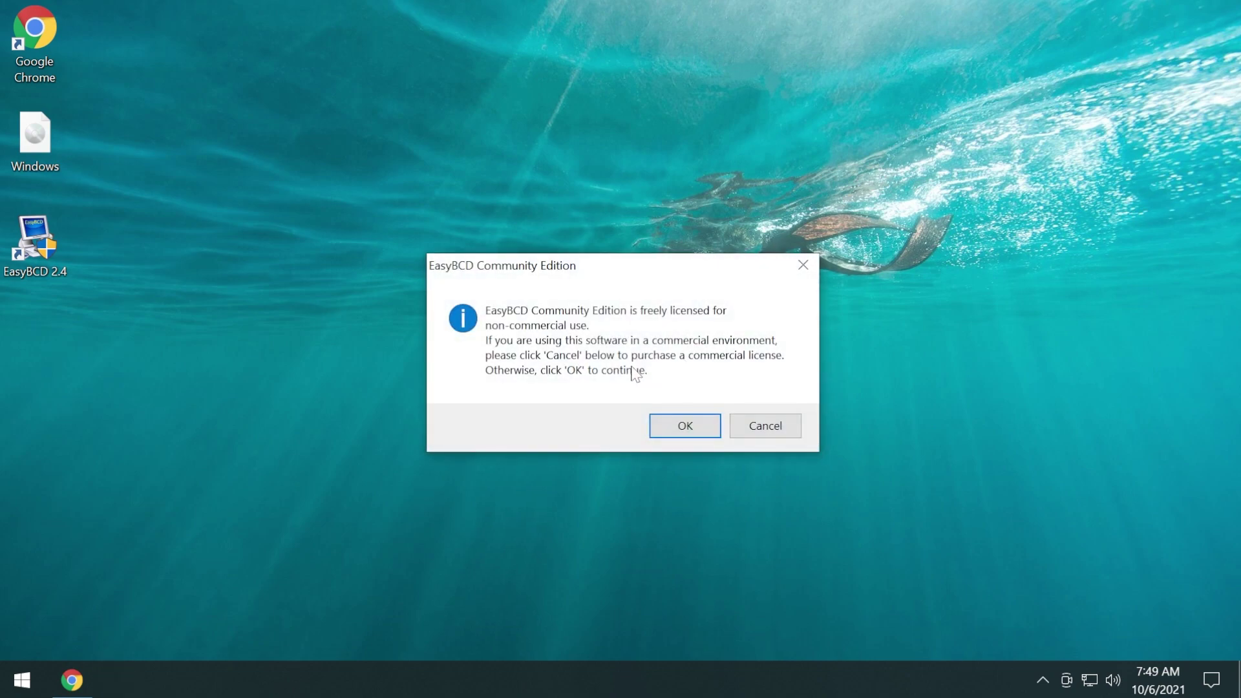
click(675, 423)
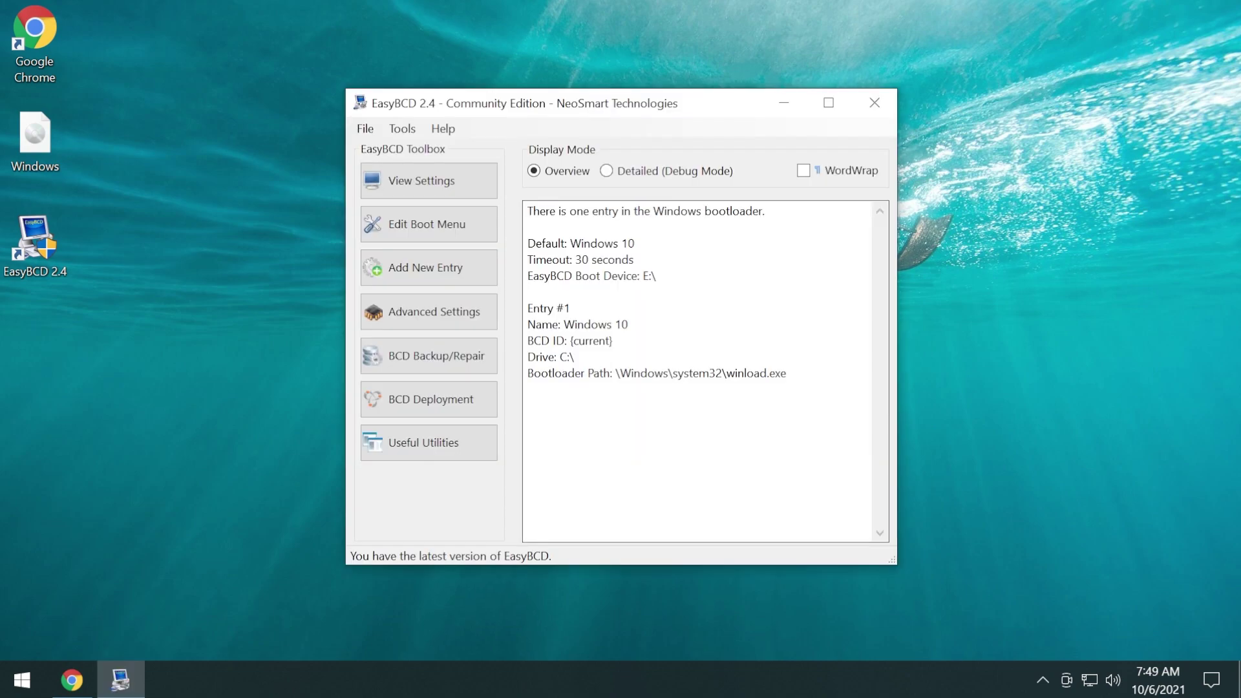
- Start a new WinPE boot entry named 'Windows 11 Clean Install'
click(420, 283)
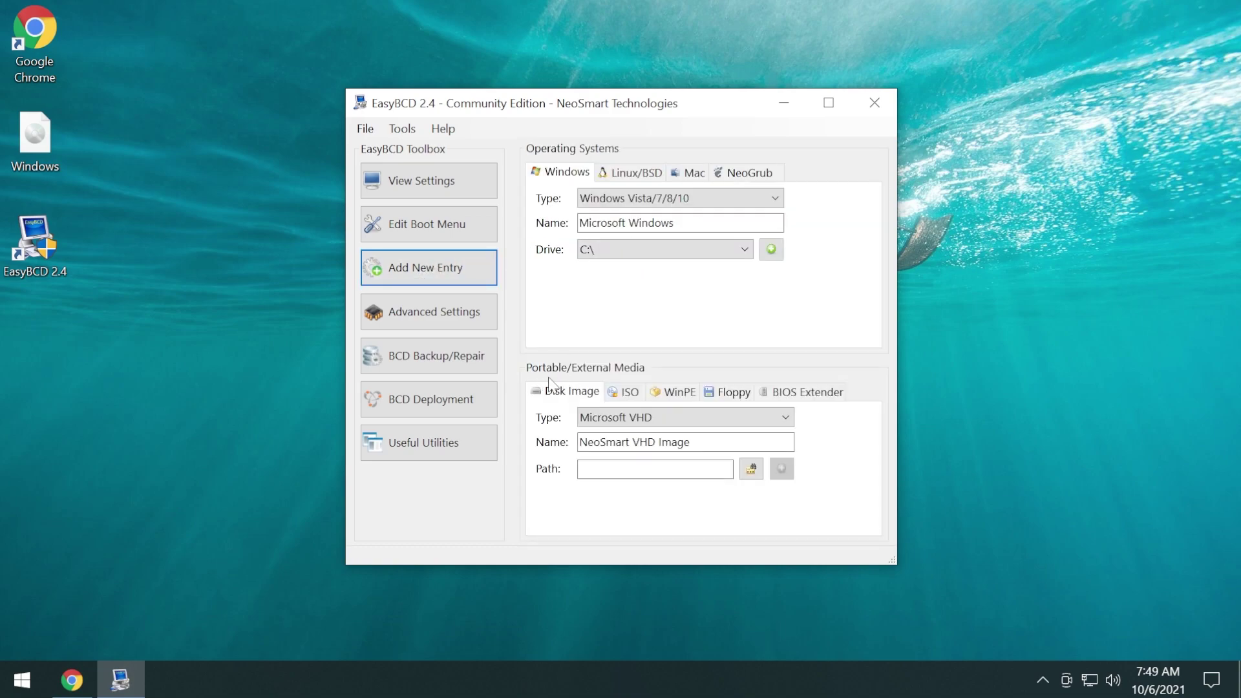
click(679, 394)
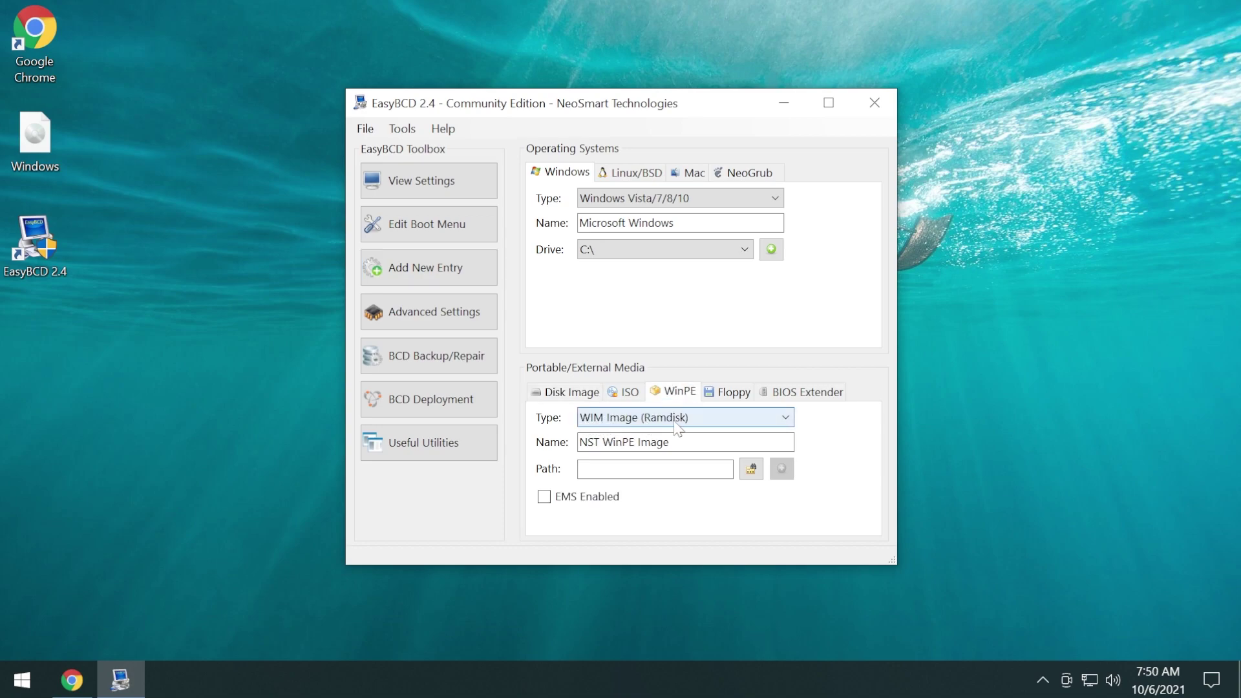
double_click(653, 442)
key(ctrl+a)
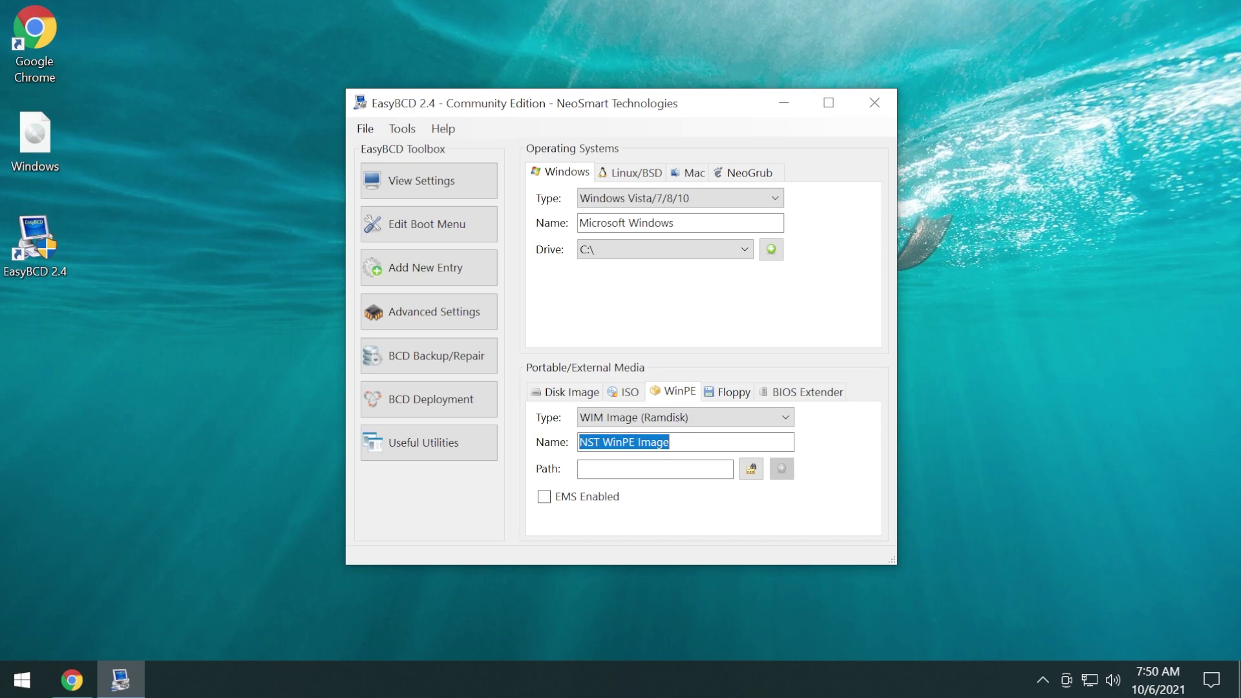
text(Windows 11 Clean Install)
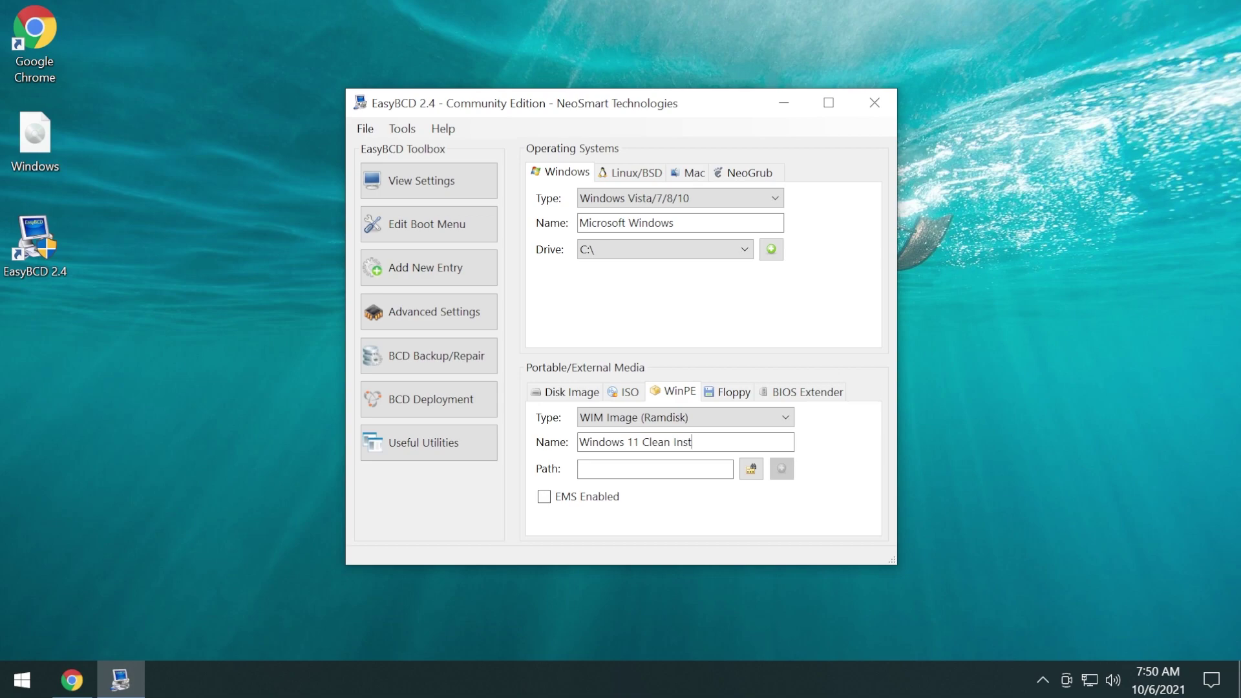
- Point the entry at E:\sources\boot.wim and add it to the boot menu
click(751, 468)
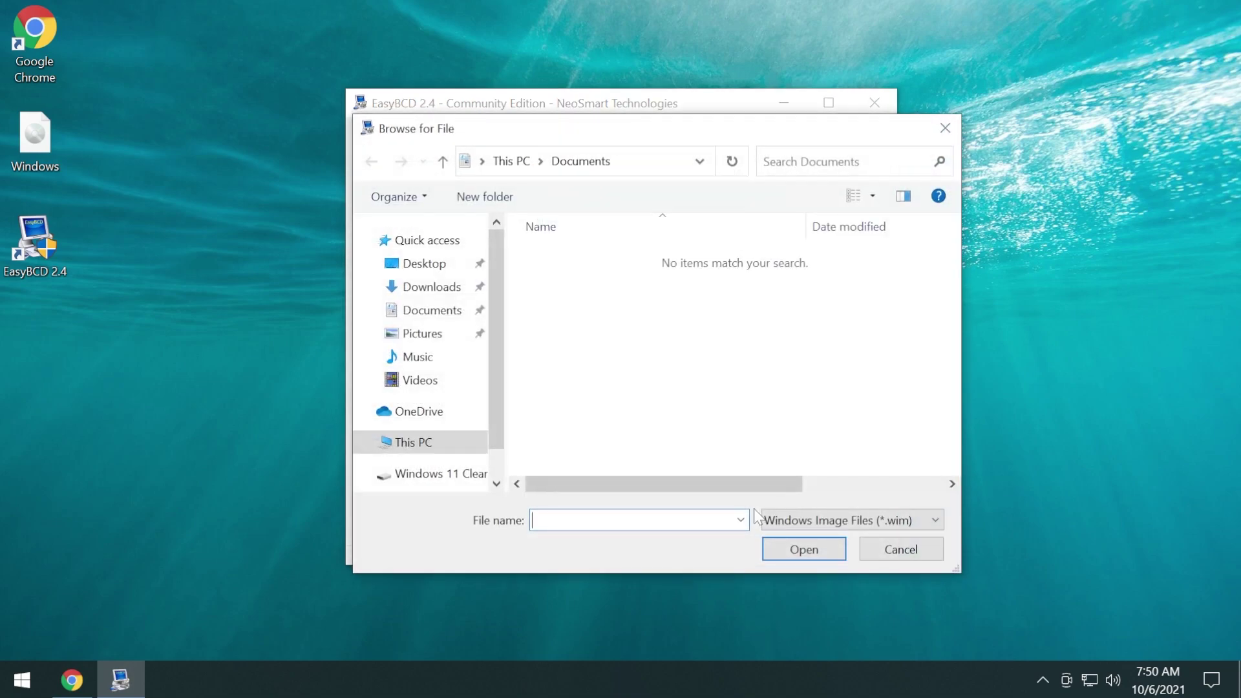
scroll(435, 400, down, 1)
click(416, 434)
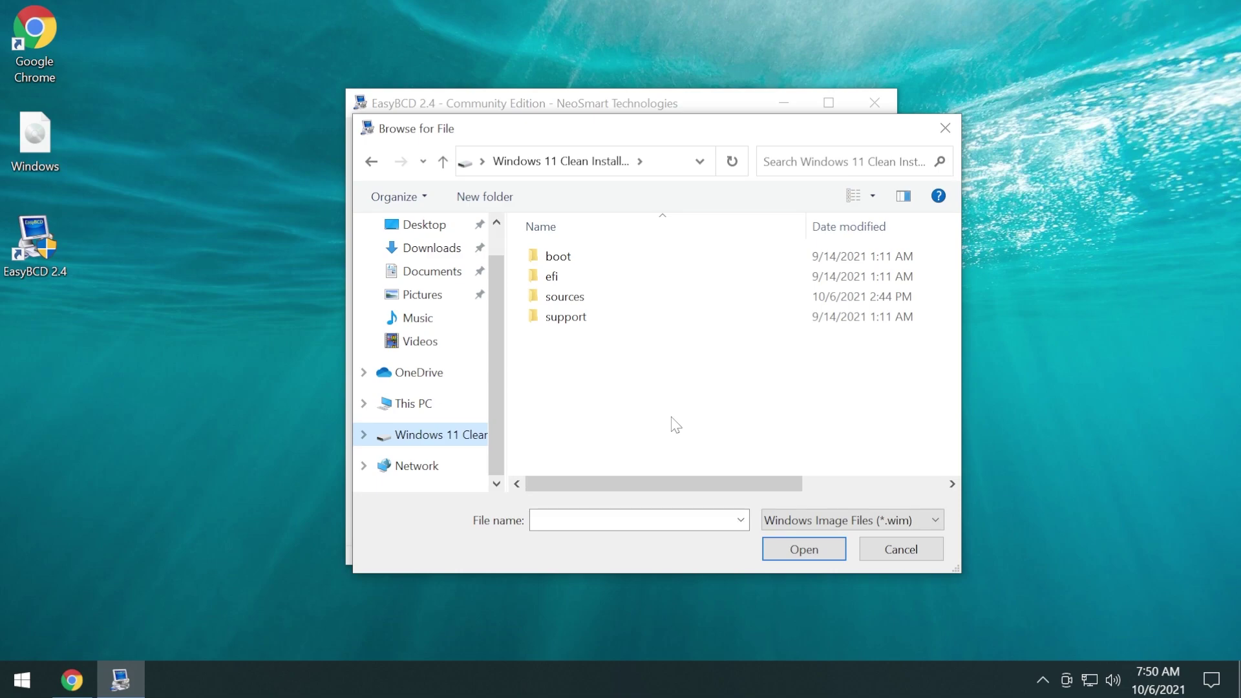
double_click(565, 295)
scroll(614, 407, down, 1)
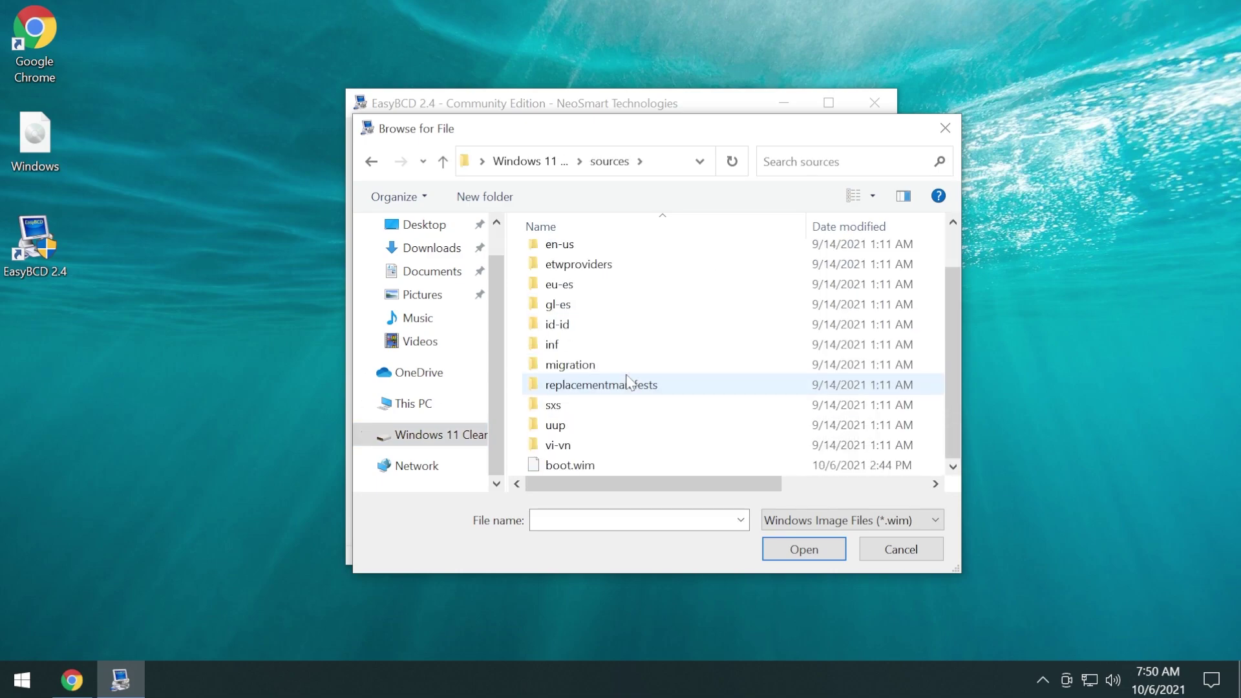
click(572, 464)
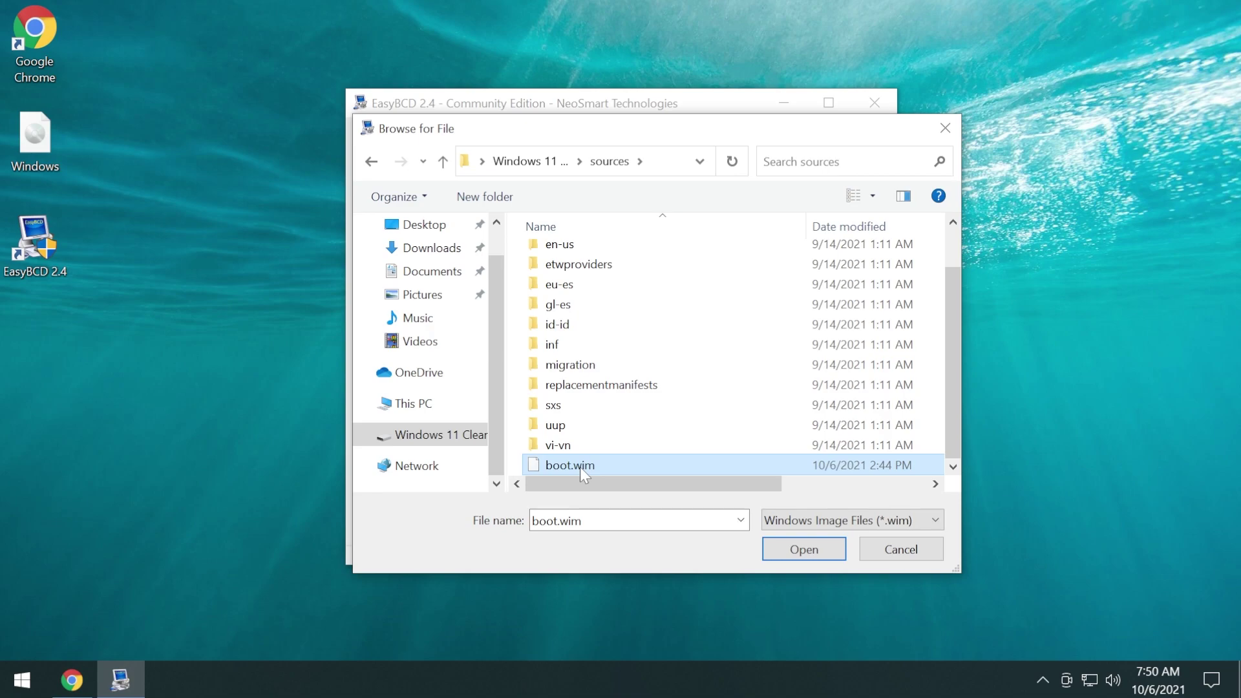
double_click(579, 466)
click(781, 469)
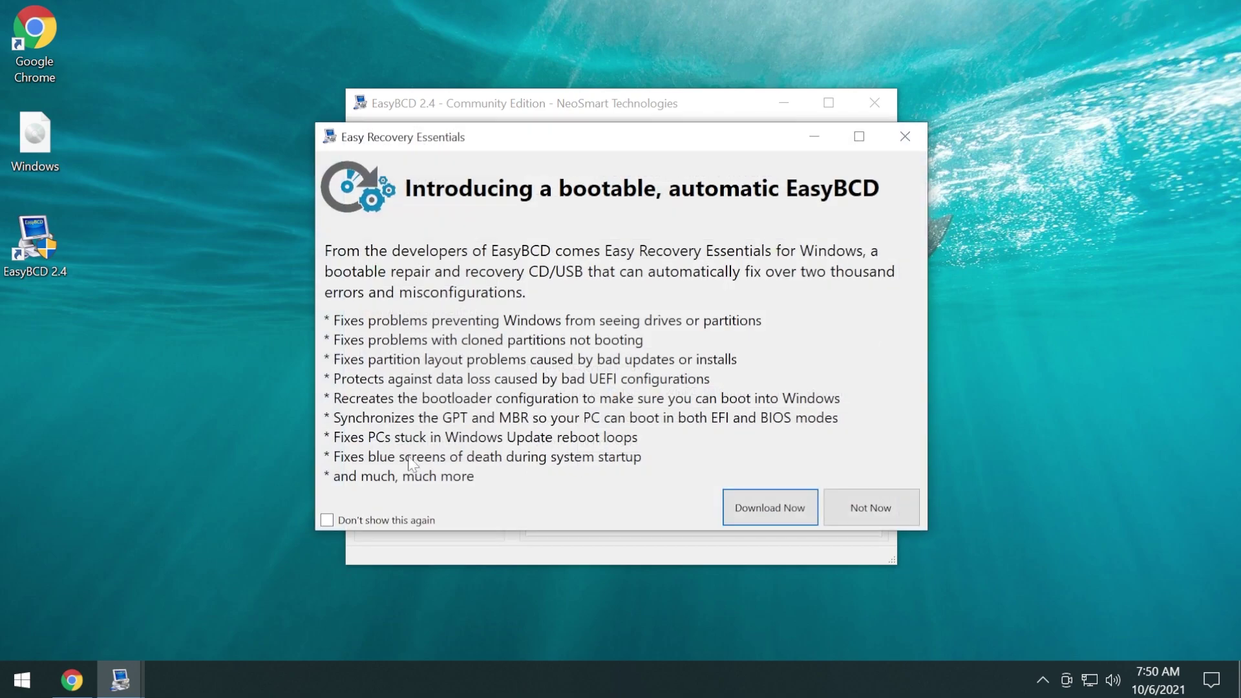
click(862, 507)
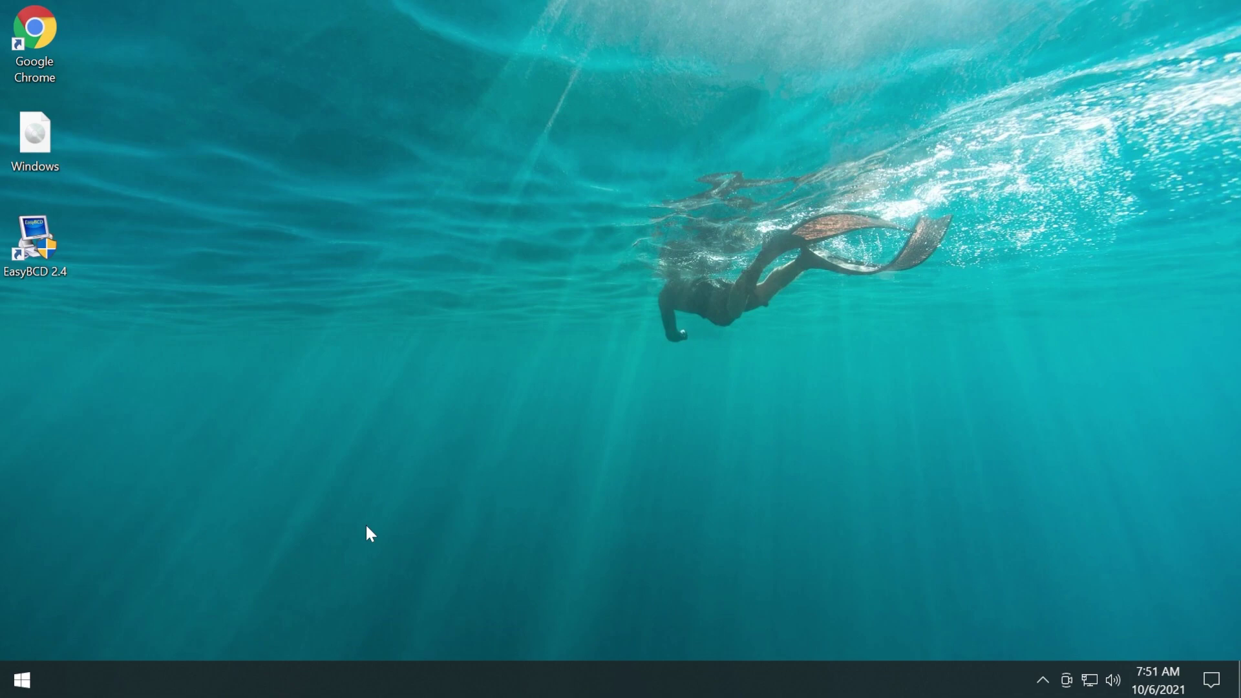
- Restart the PC and boot the Windows 11 Clean Install entry from Windows Boot Manager
right_click(37, 690)
mouse_move(87, 623)
click(309, 620)
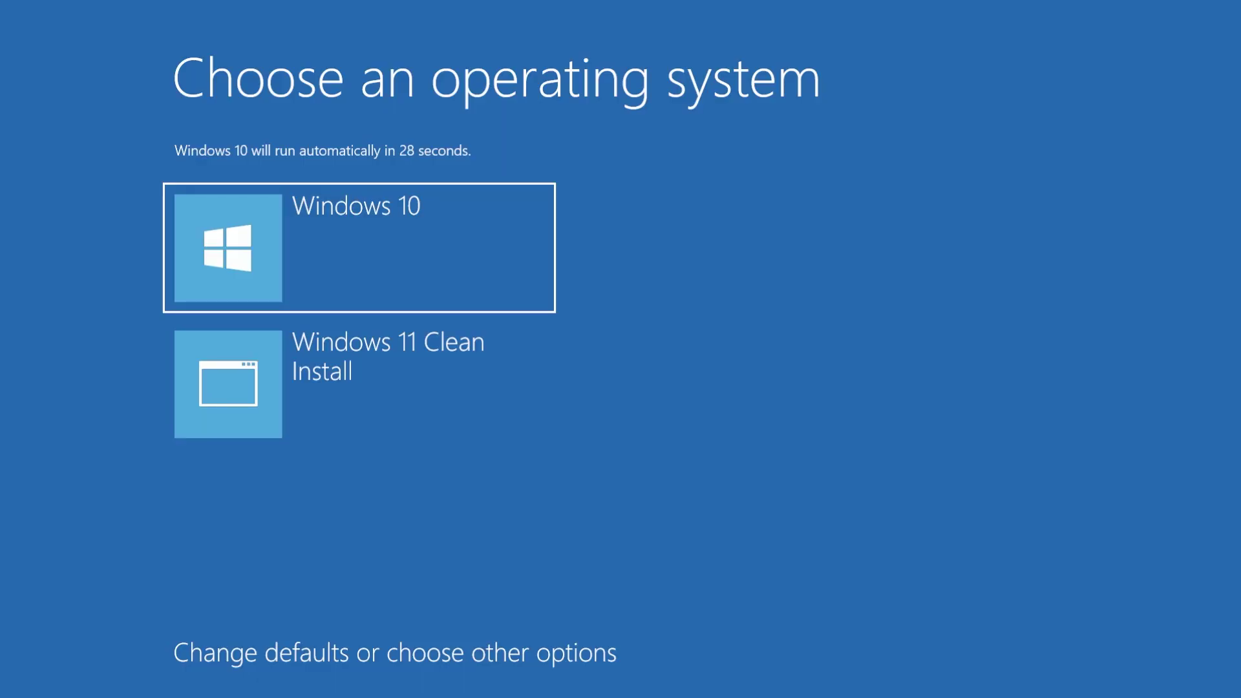
mouse_move(311, 618)
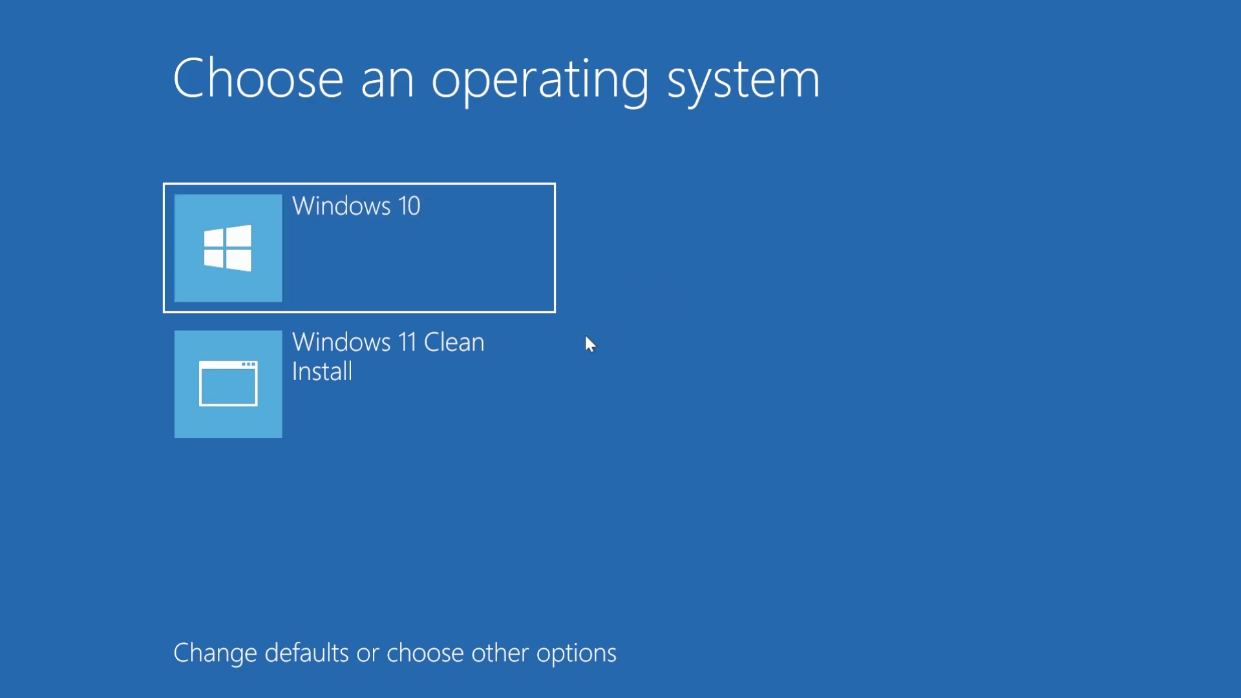
click(388, 407)
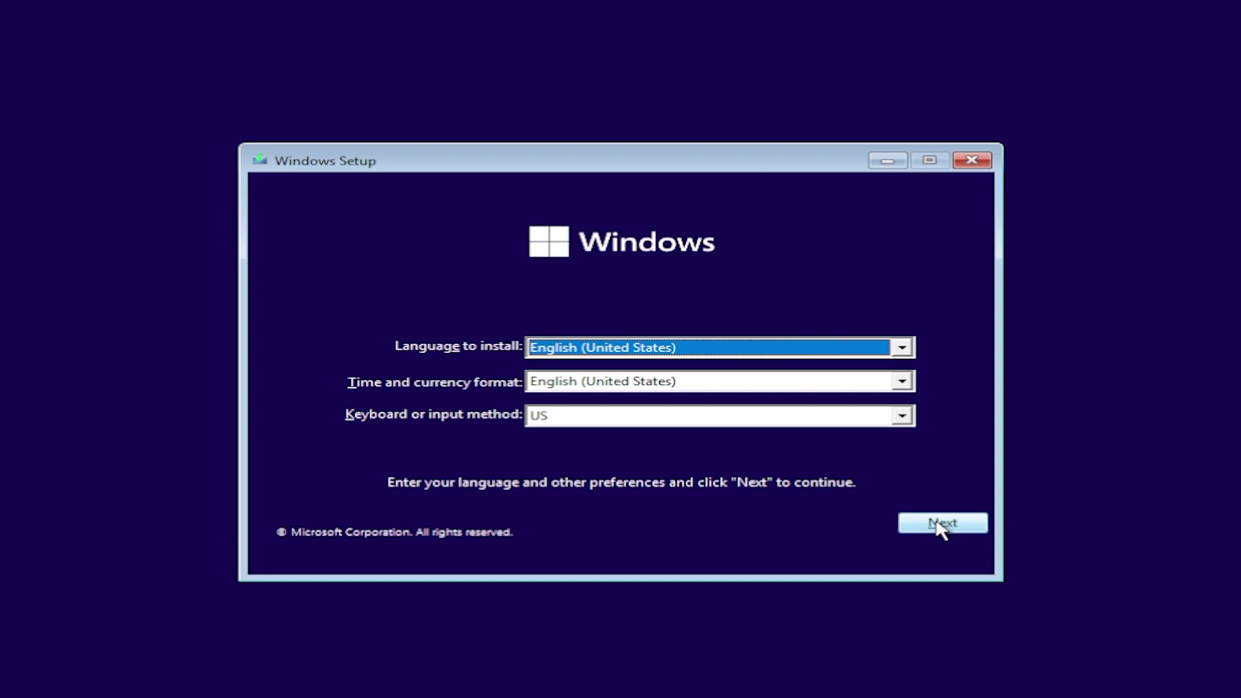
- Start installing with default language settings, no product key, and the Windows 11 Pro edition
click(940, 525)
click(617, 368)
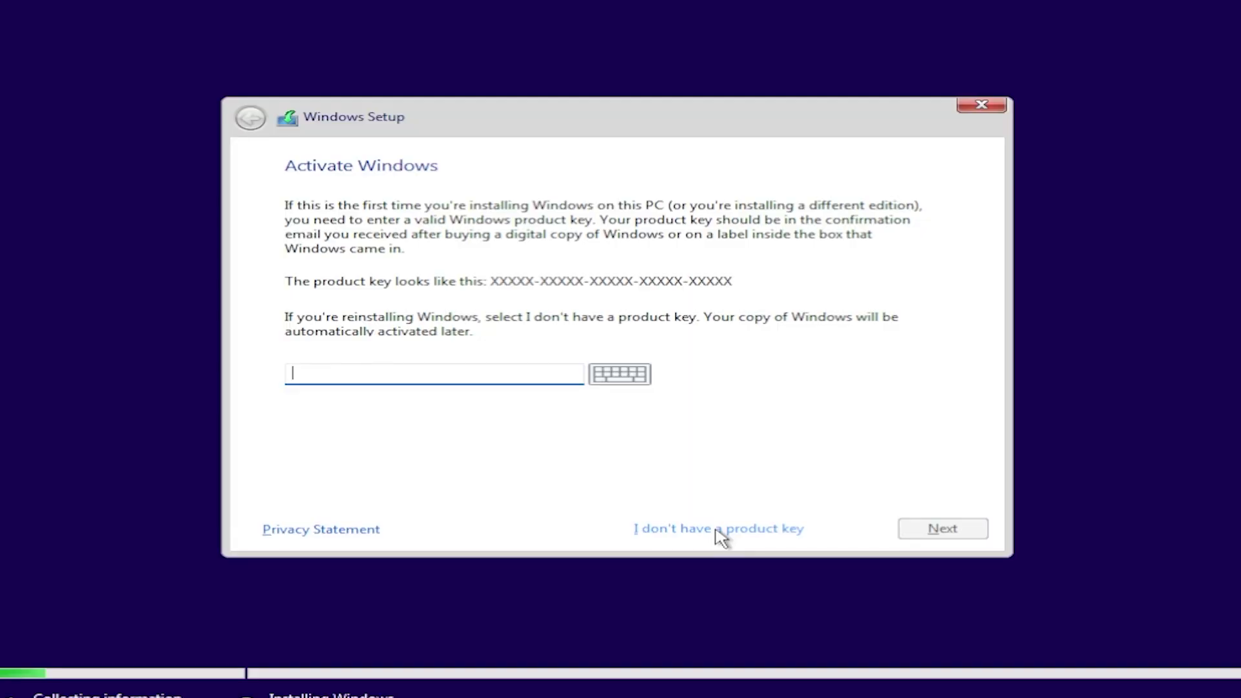
click(716, 531)
click(375, 325)
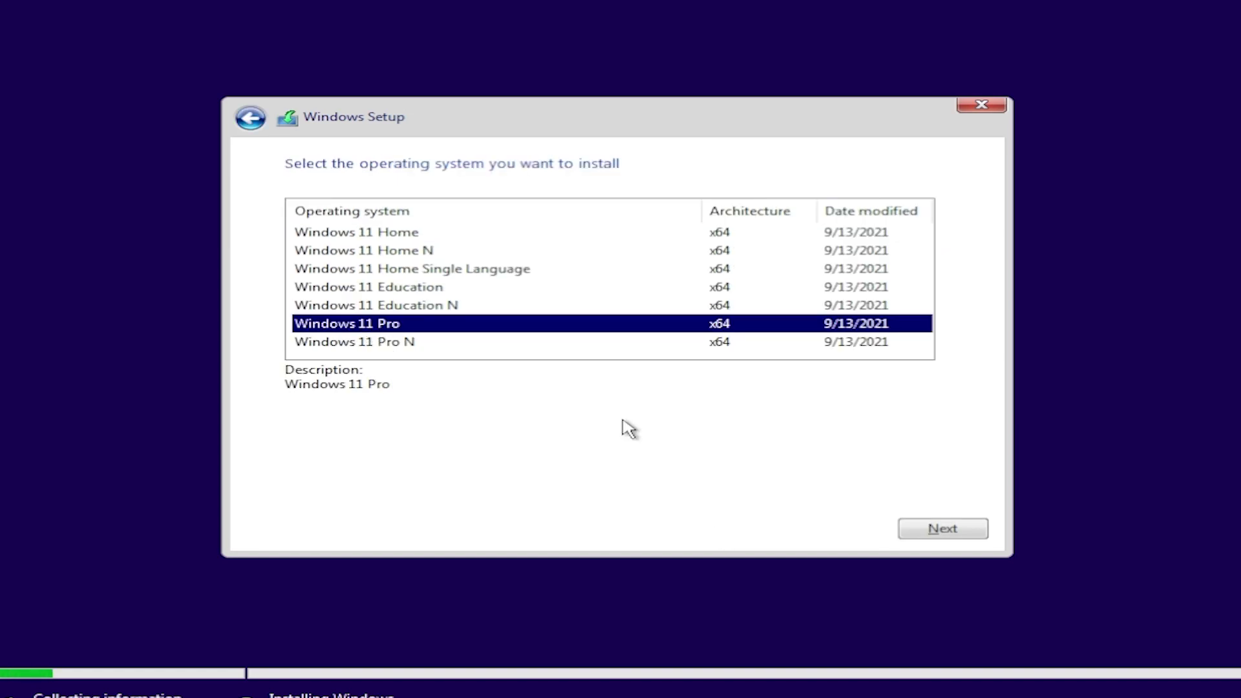
click(963, 532)
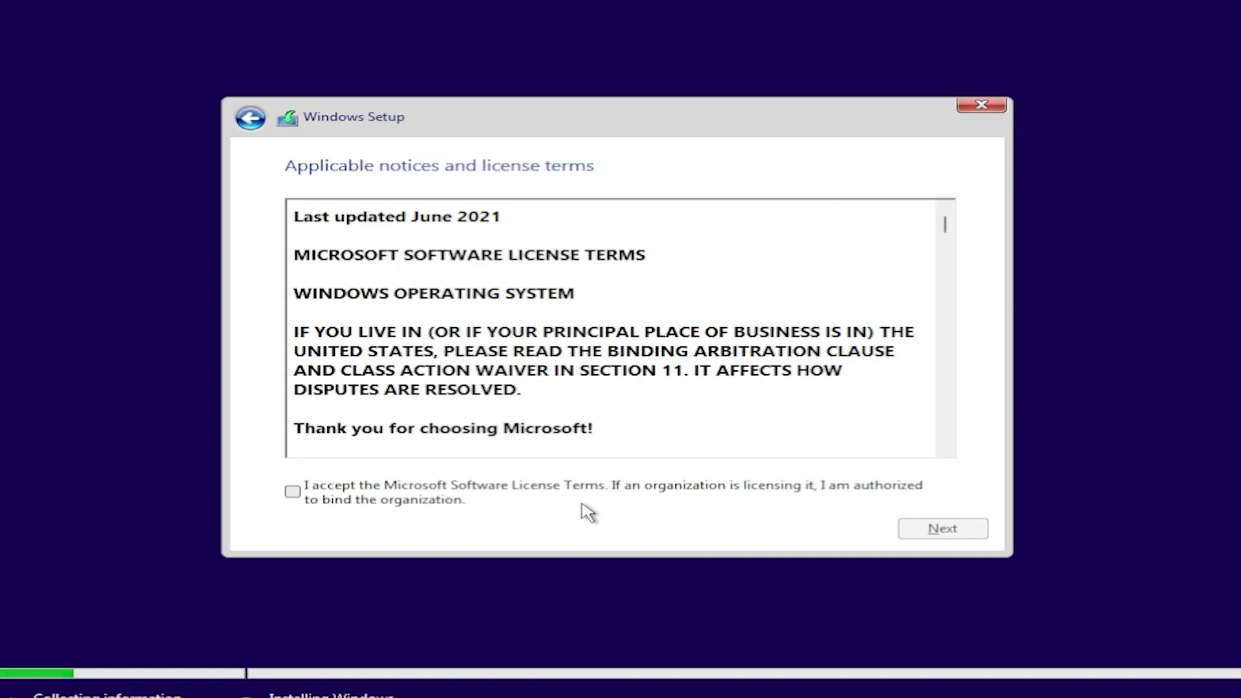
- Accept the license terms and choose the Custom installation type
click(294, 495)
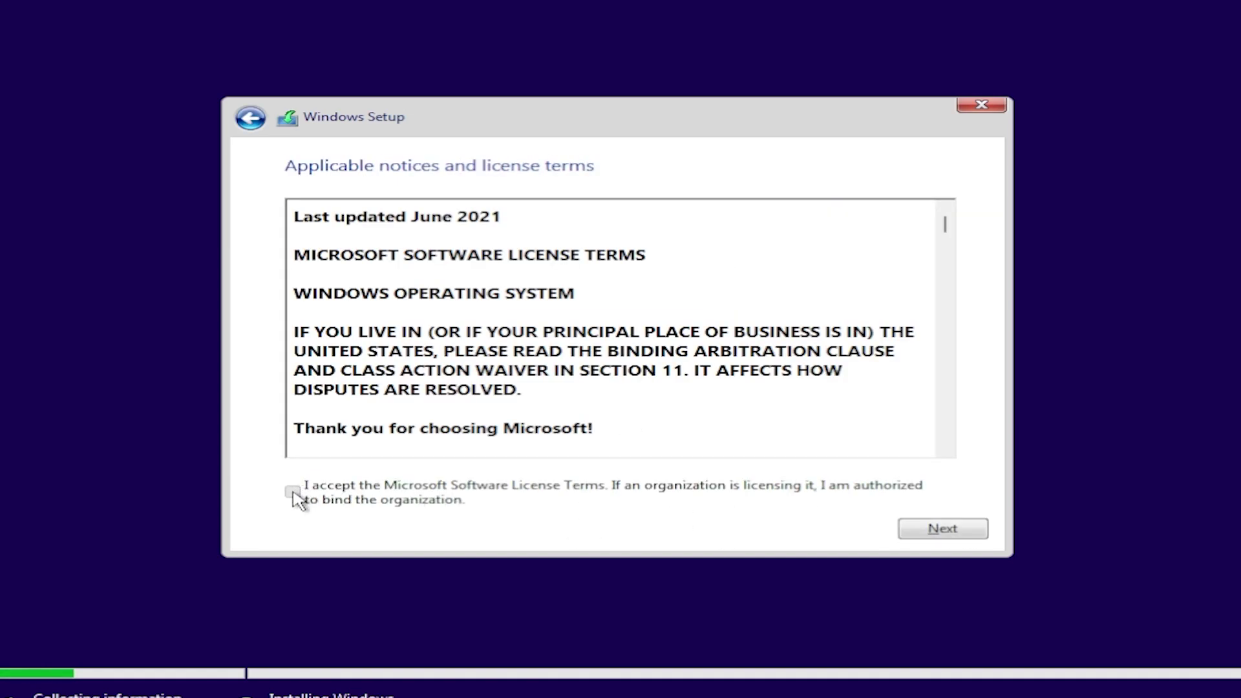
click(931, 534)
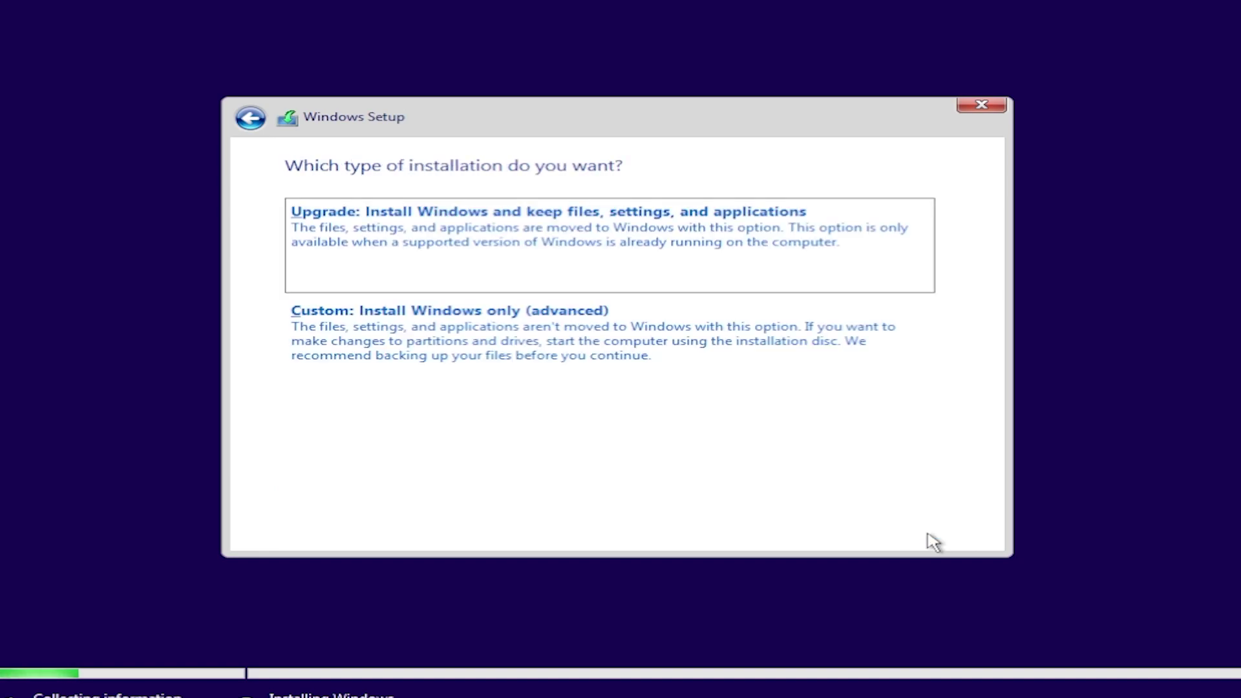
click(515, 377)
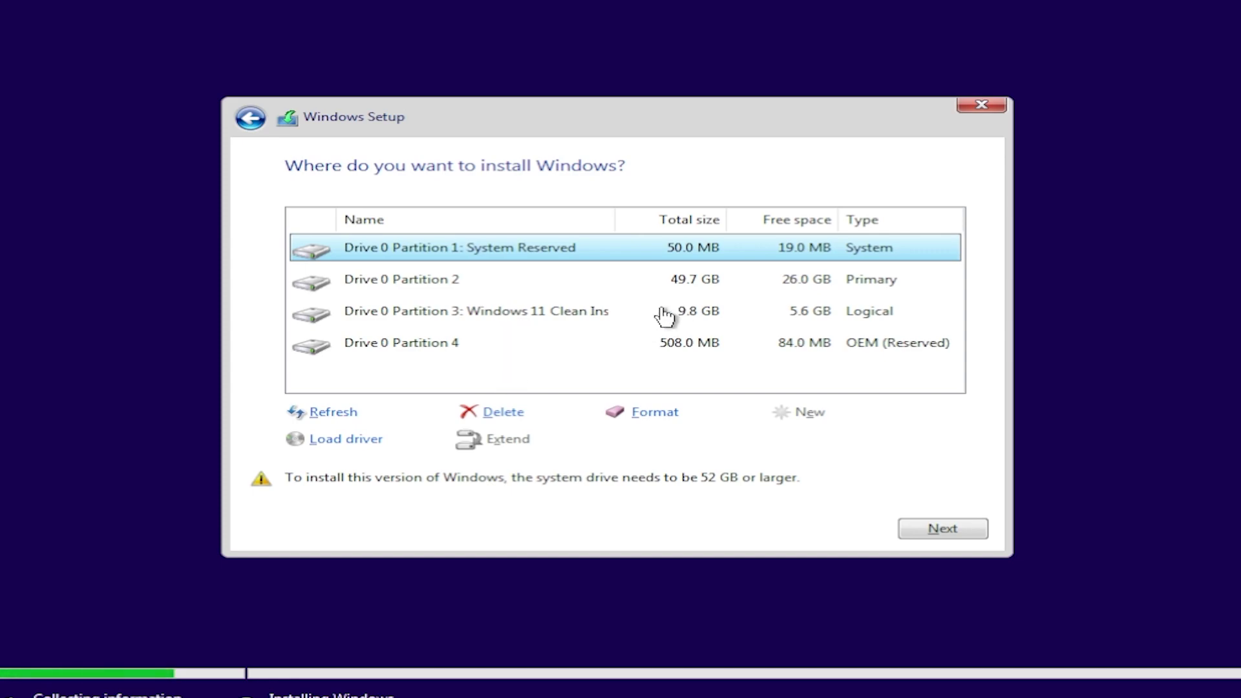
- Delete the 49.7 GB Partition 2 holding the old Windows 10
click(501, 316)
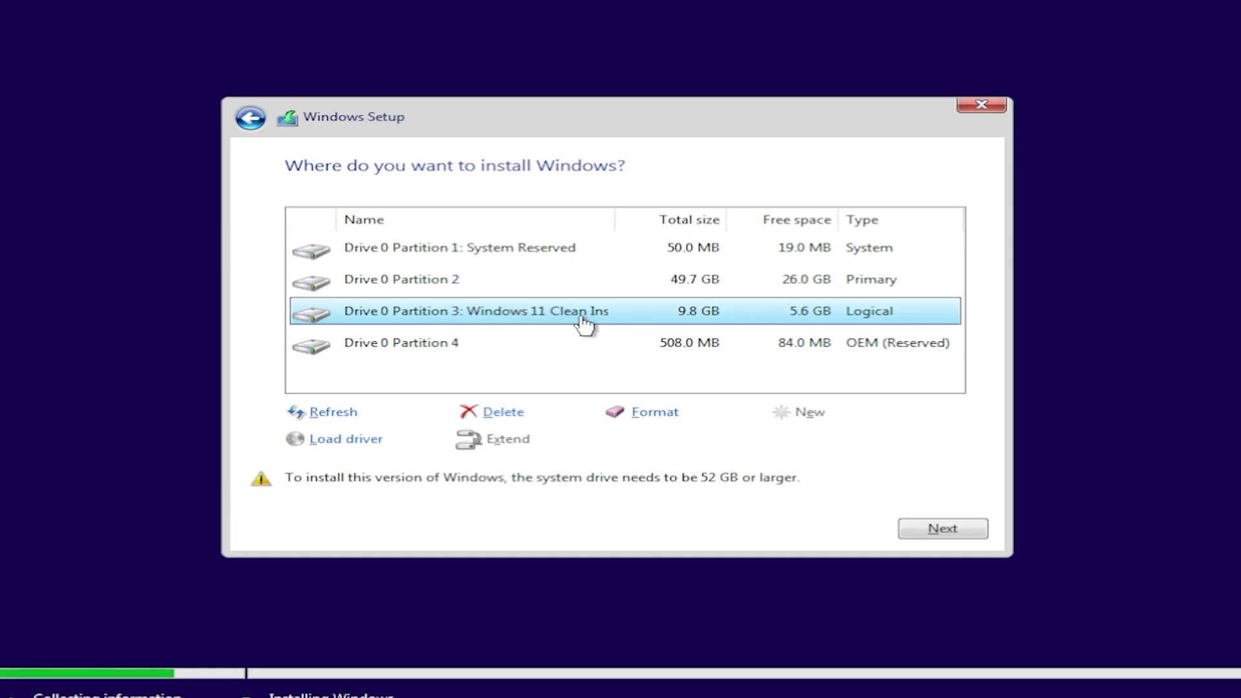
click(485, 284)
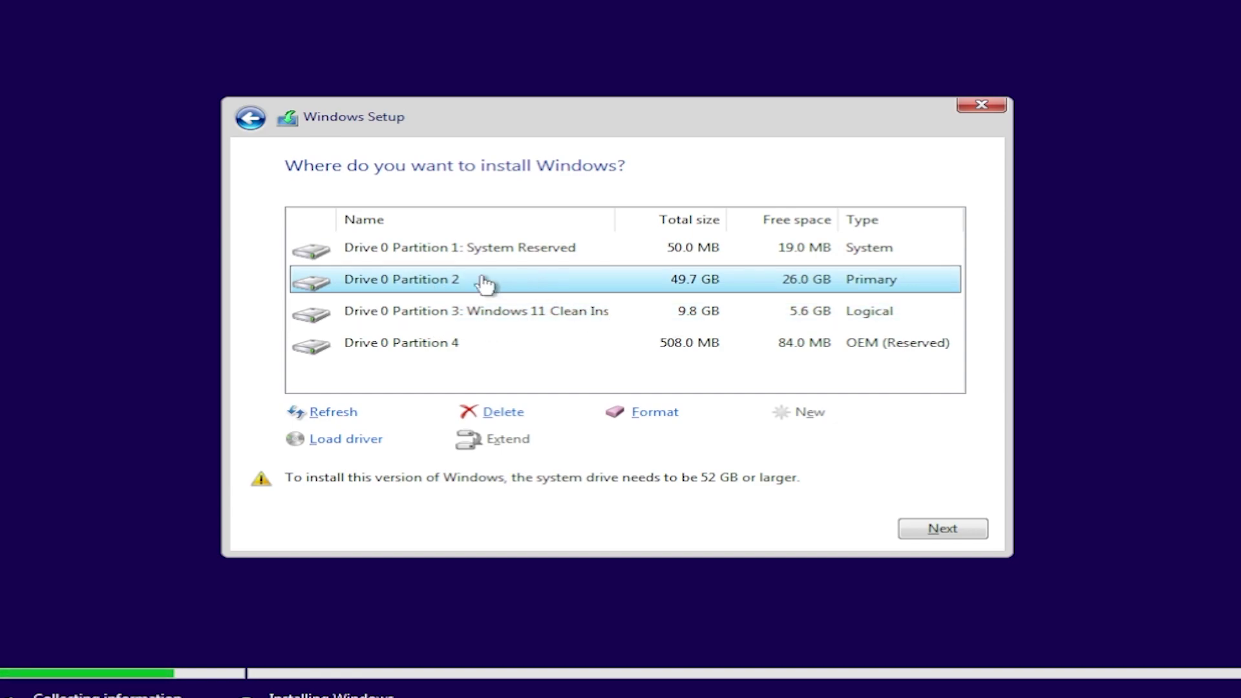
click(507, 413)
click(789, 441)
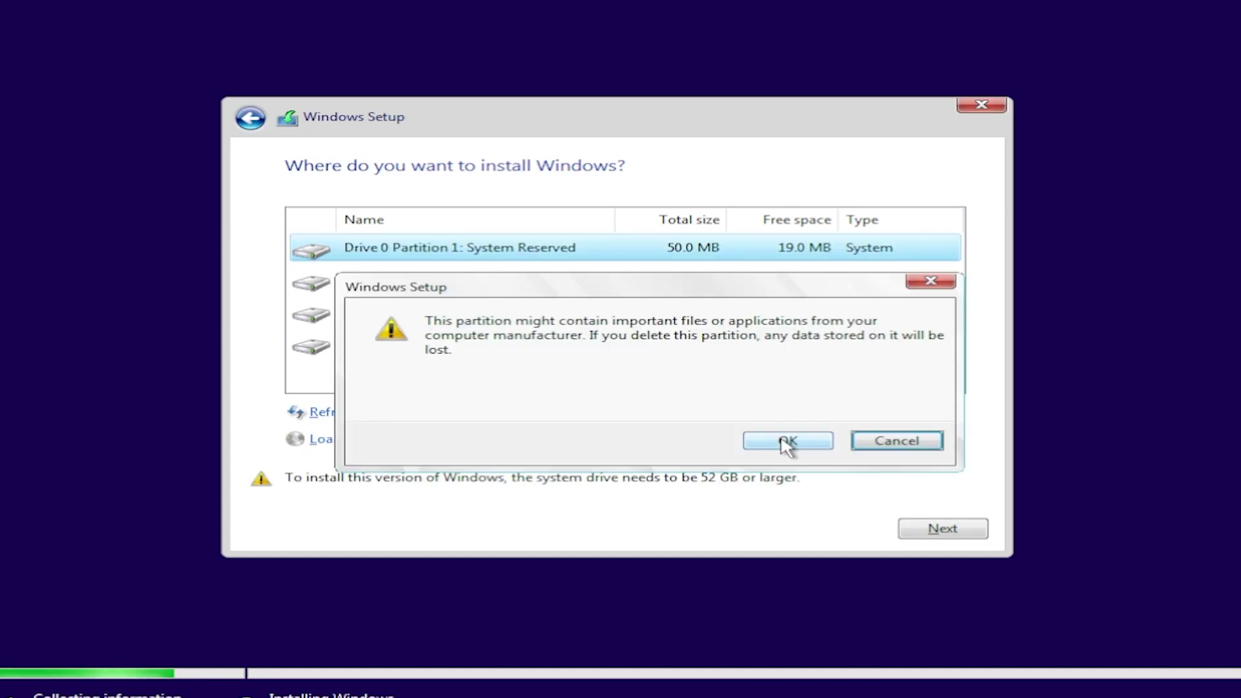
- Delete the System Reserved partition and the 508 MB OEM partition
click(787, 442)
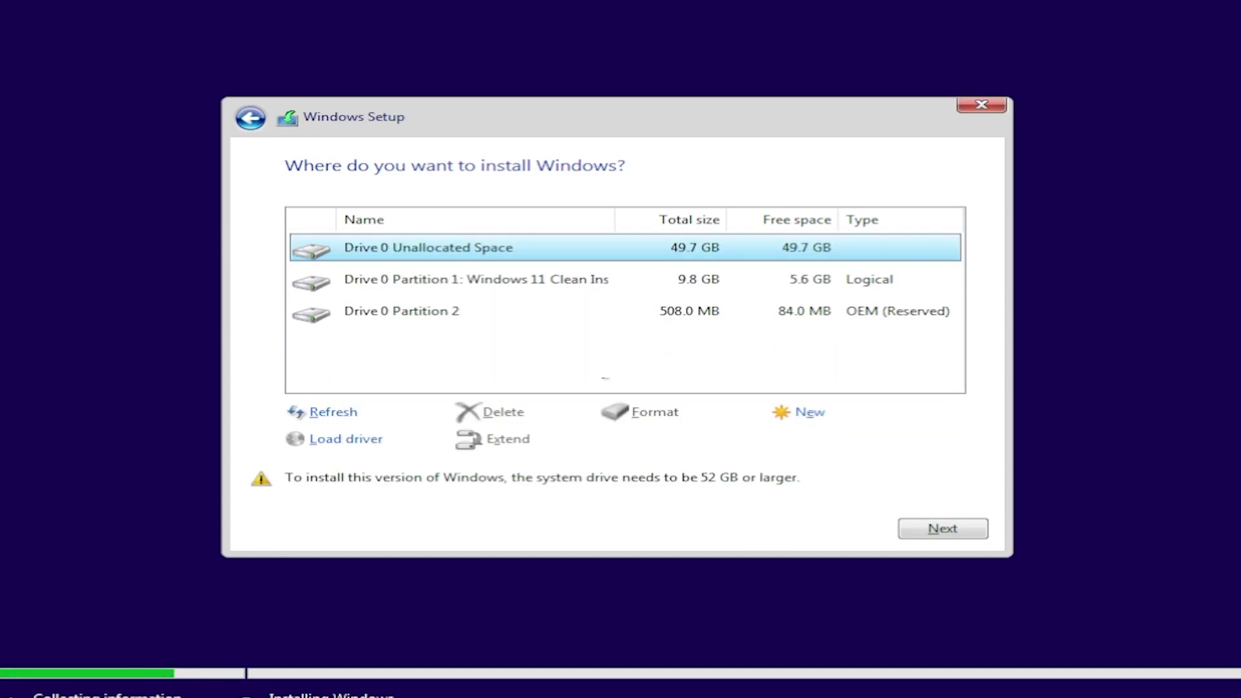
click(501, 315)
click(511, 417)
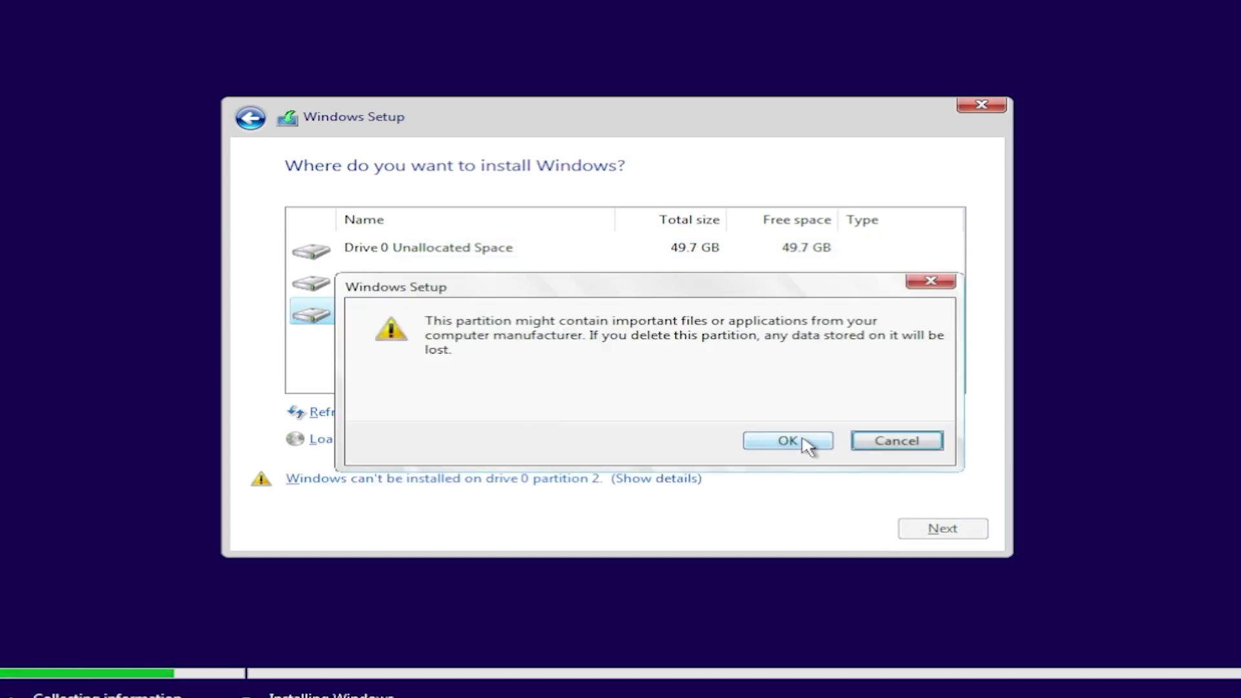
click(801, 441)
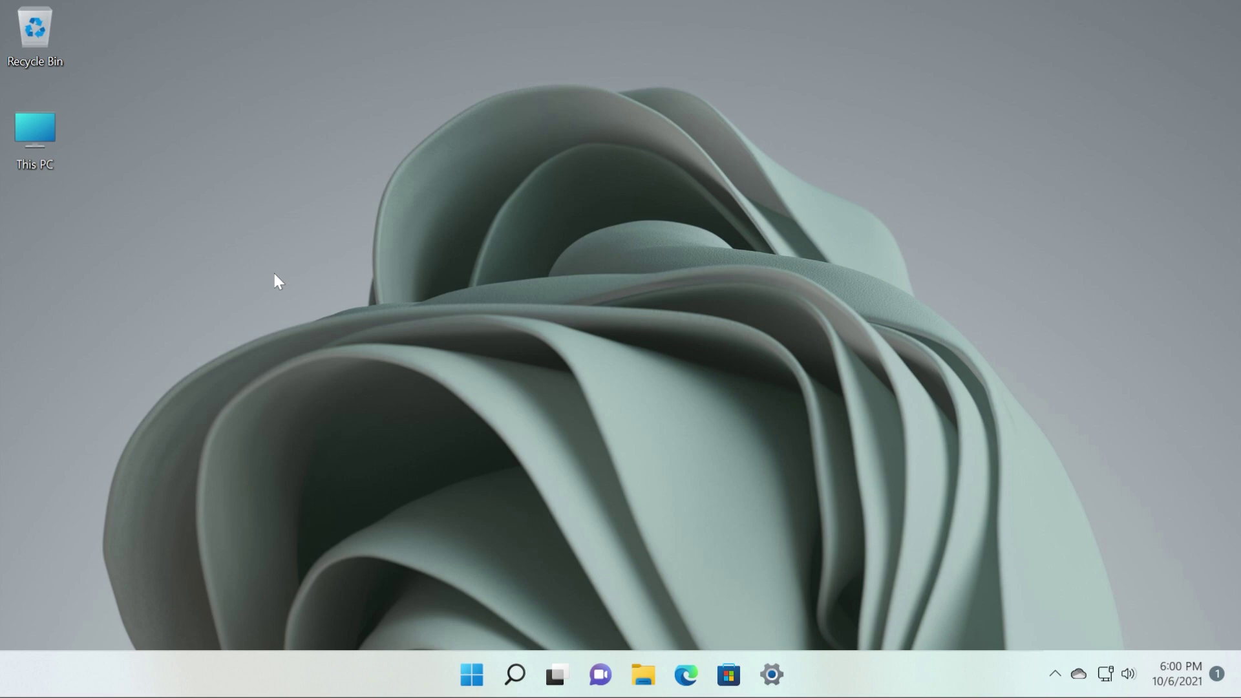
- In Computer Management's Disk Management, delete the Windows Clean Install volume
right_click(27, 133)
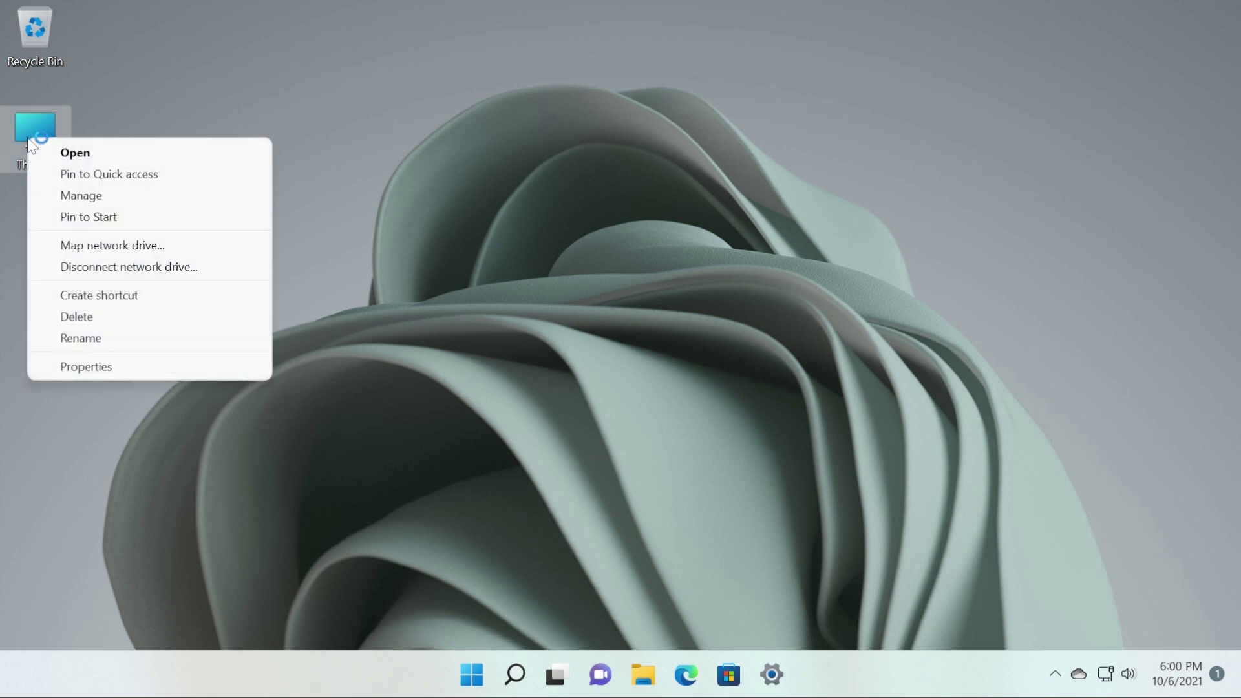
click(79, 194)
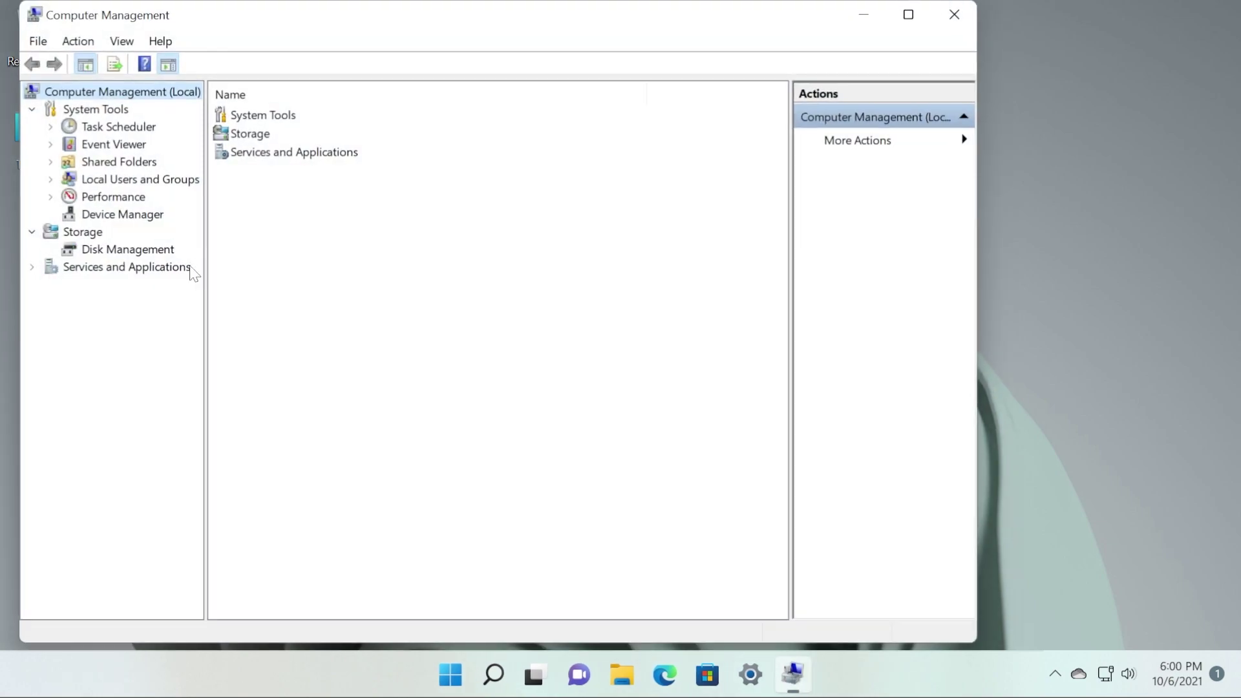
click(137, 252)
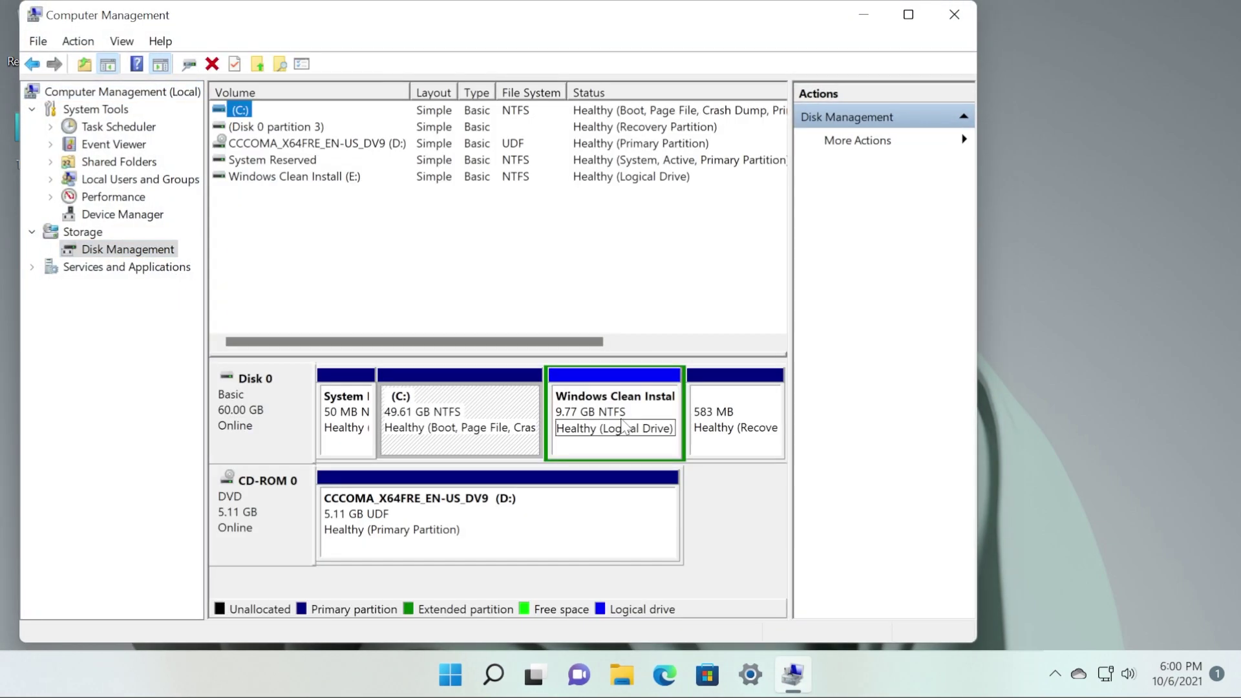
right_click(606, 430)
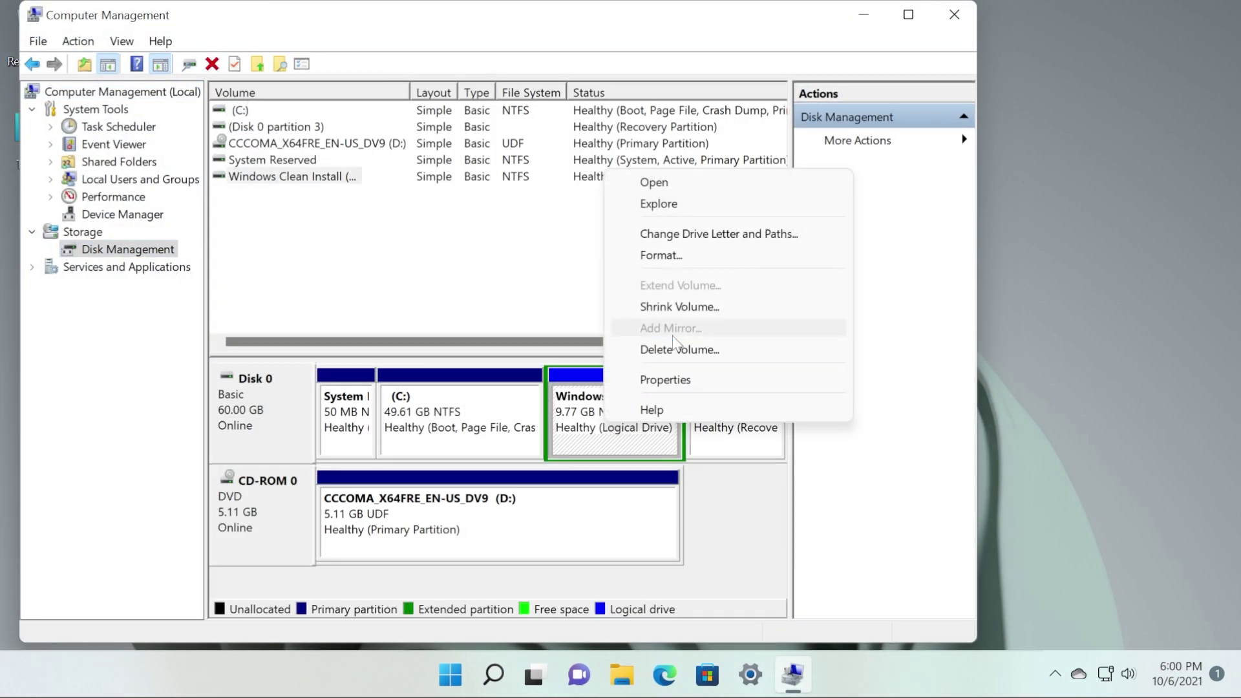
click(647, 350)
click(689, 462)
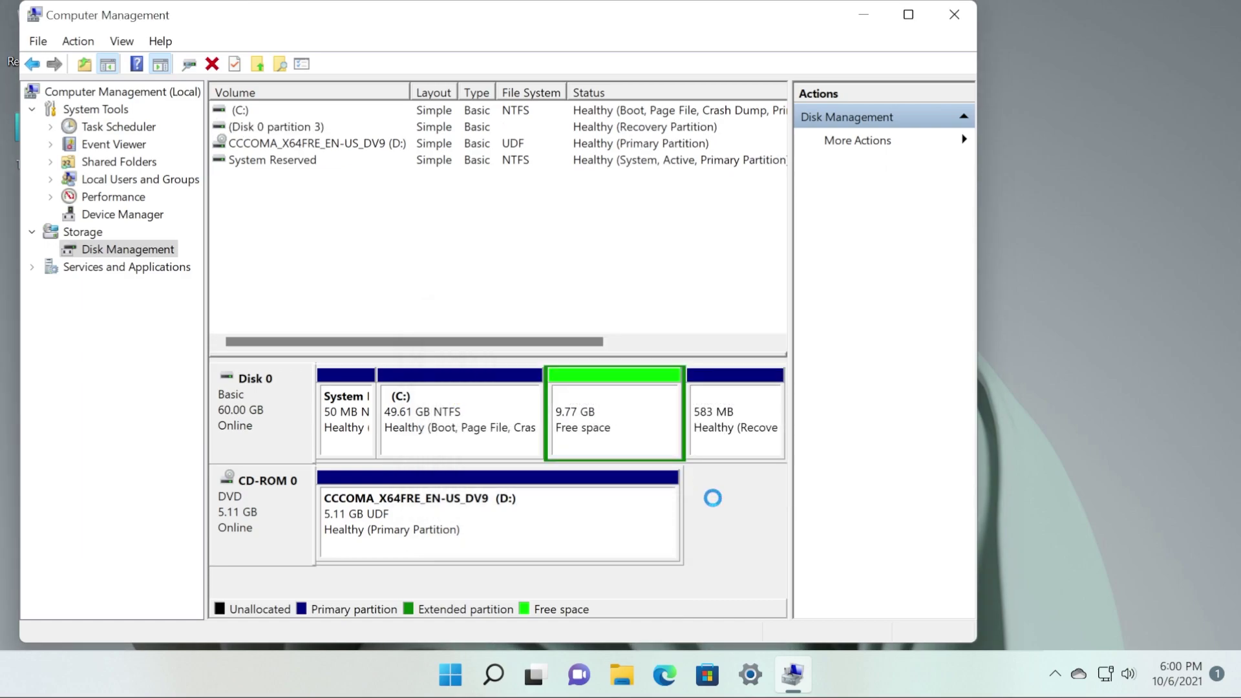
- Delete the leftover 9.77 GB extended partition
click(441, 411)
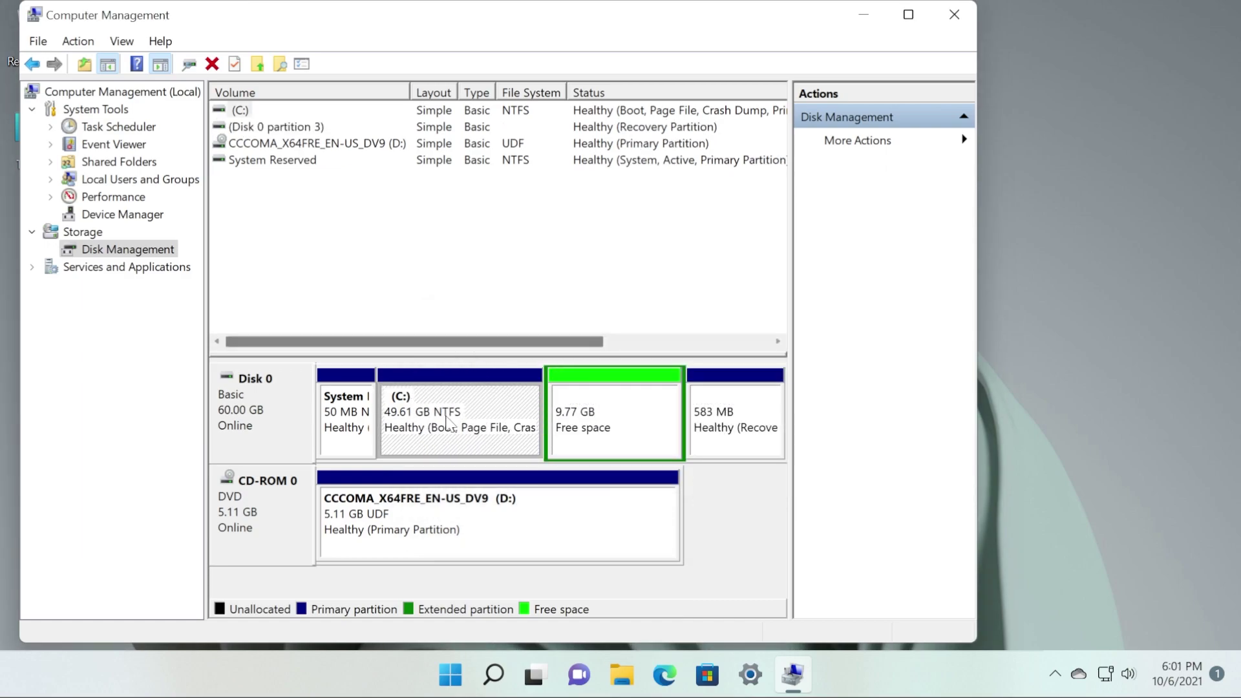
right_click(603, 415)
click(662, 543)
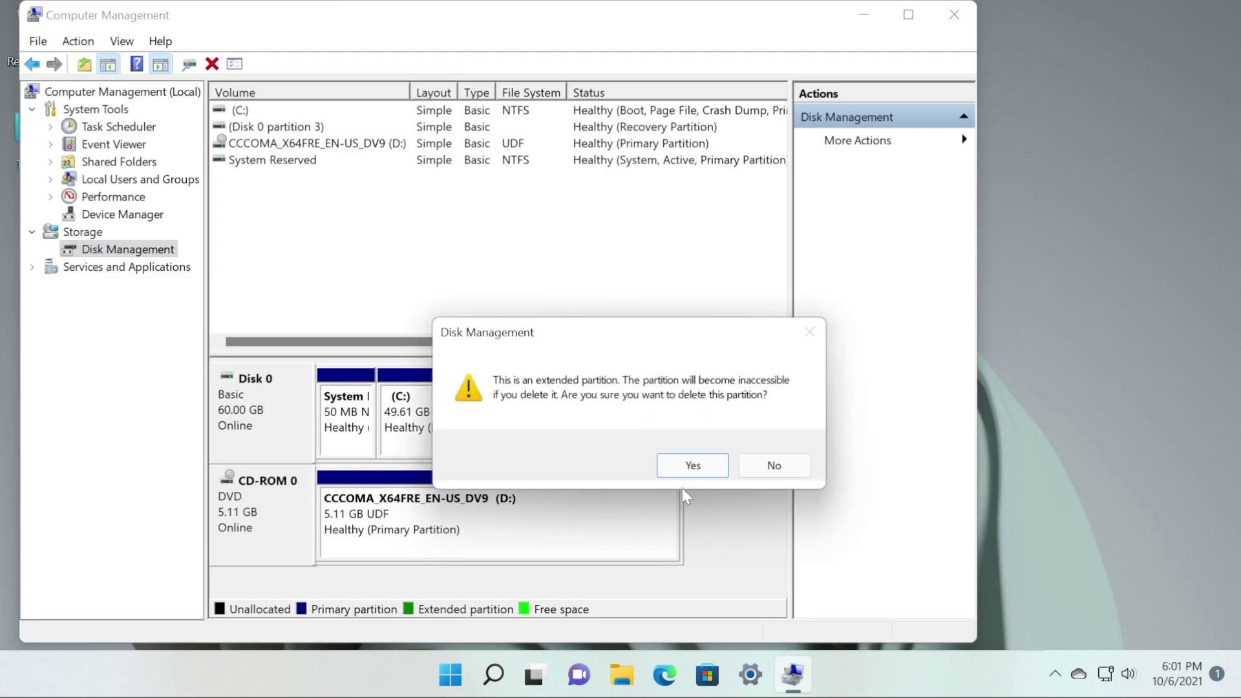
key(Return)
- Extend C: into the 9.77 GB unallocated space to reach 59.38 GB, then close Computer Management
click(568, 435)
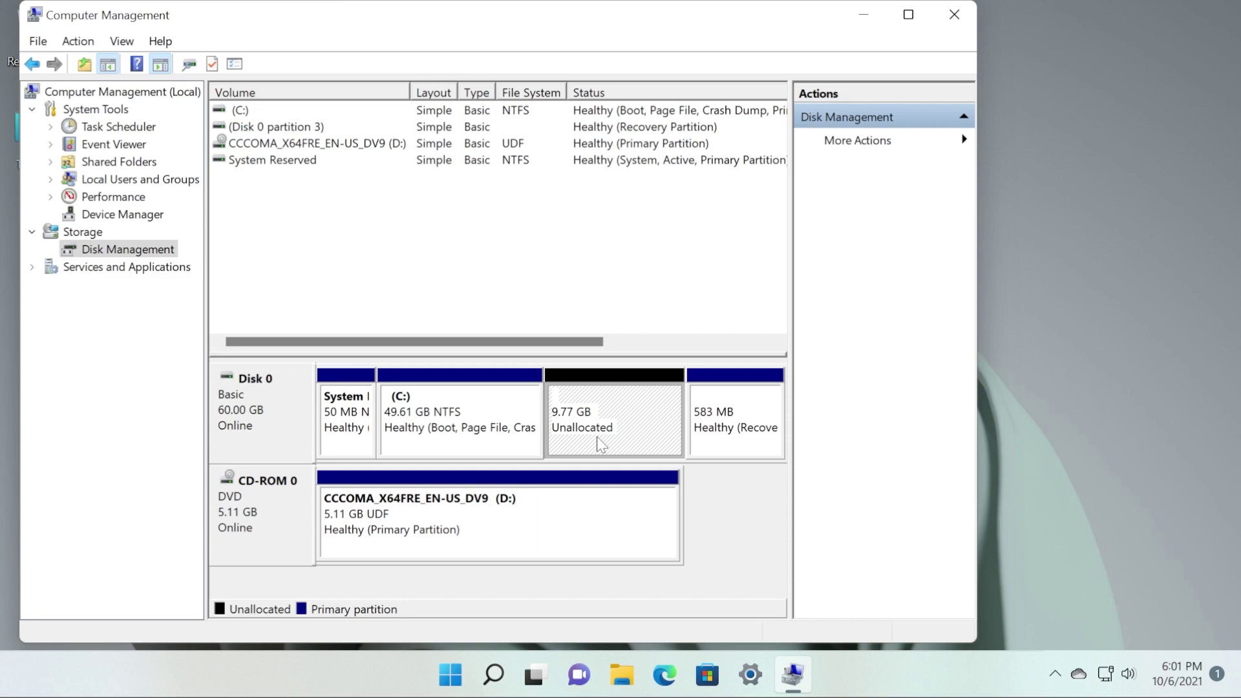
click(427, 420)
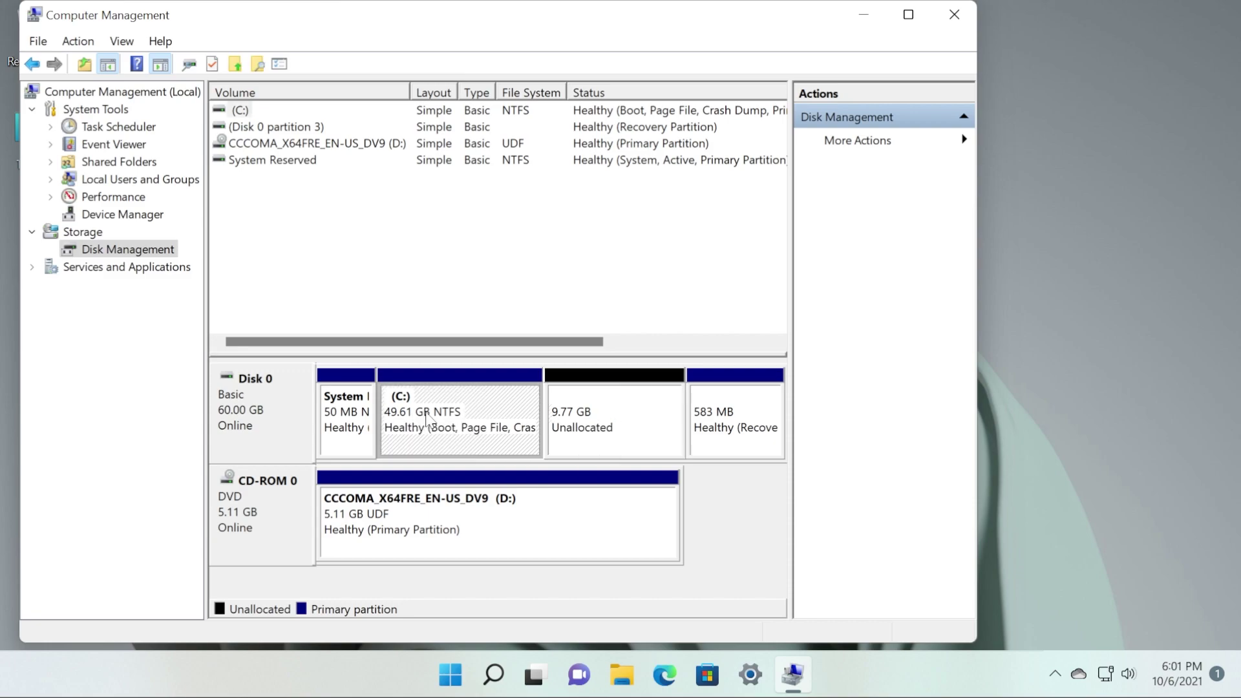
right_click(427, 419)
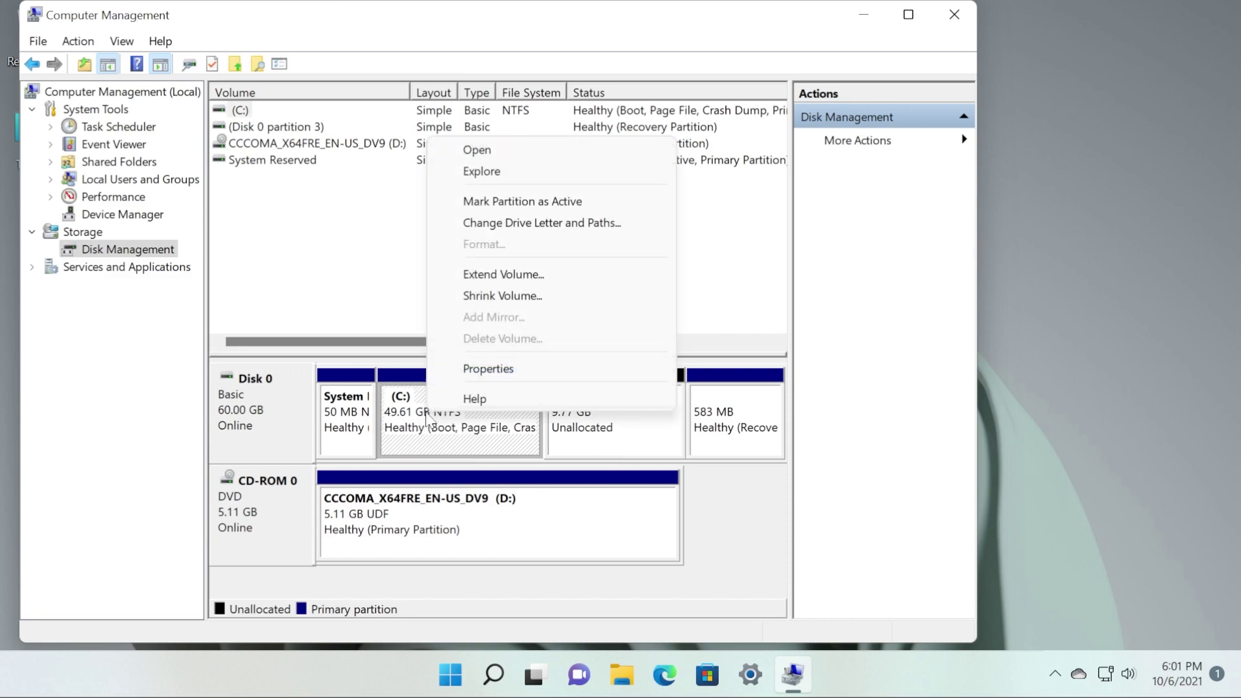
click(493, 275)
click(595, 477)
click(595, 476)
click(593, 476)
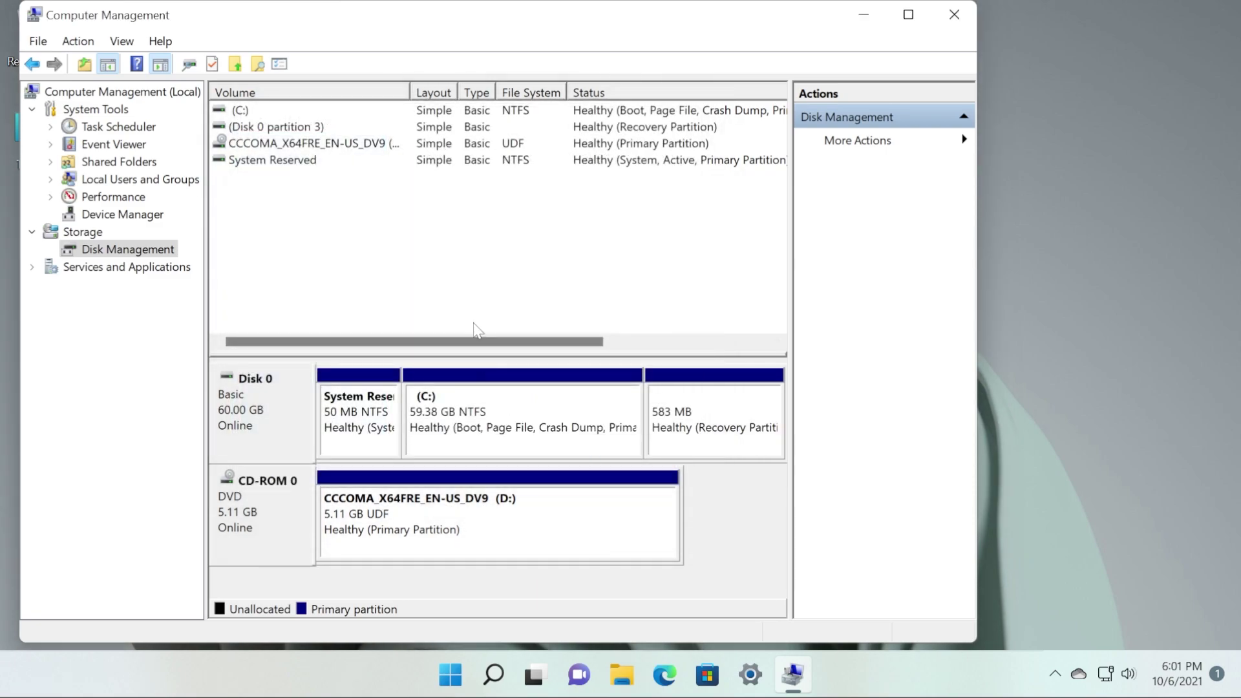
click(953, 14)
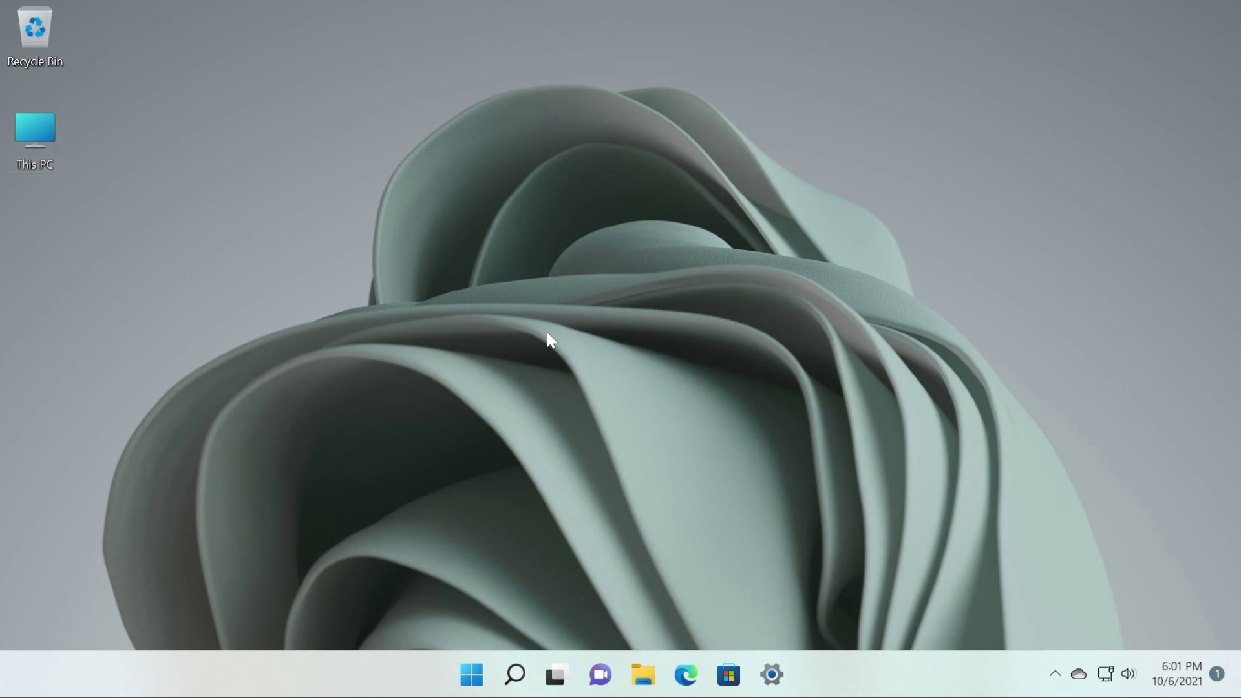